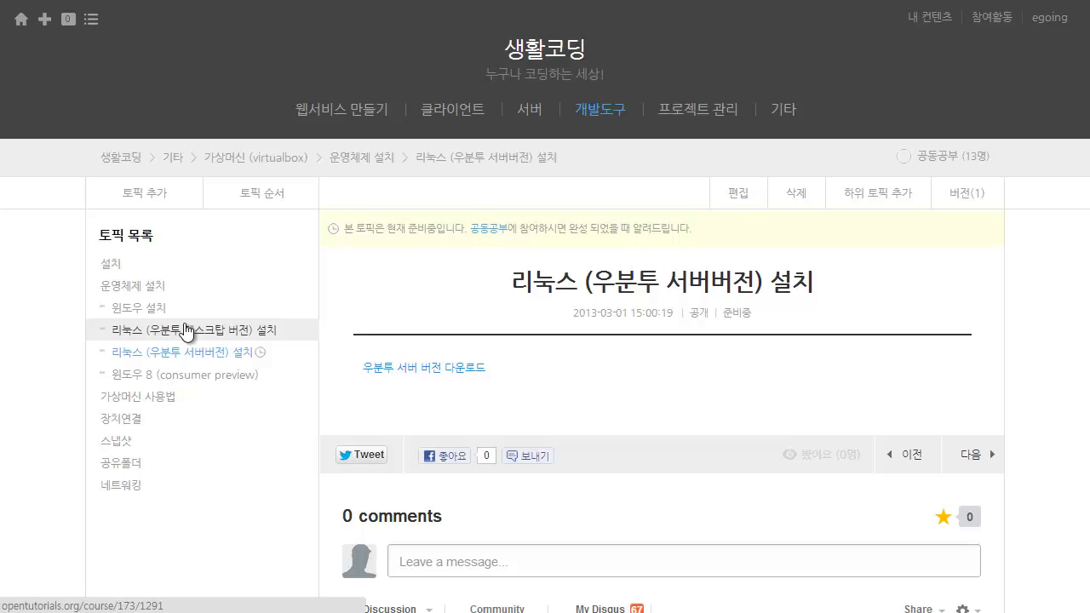
Step: Open the Ubuntu server download page from the course topic and start downloading Ubuntu Server 12.10
click(426, 369)
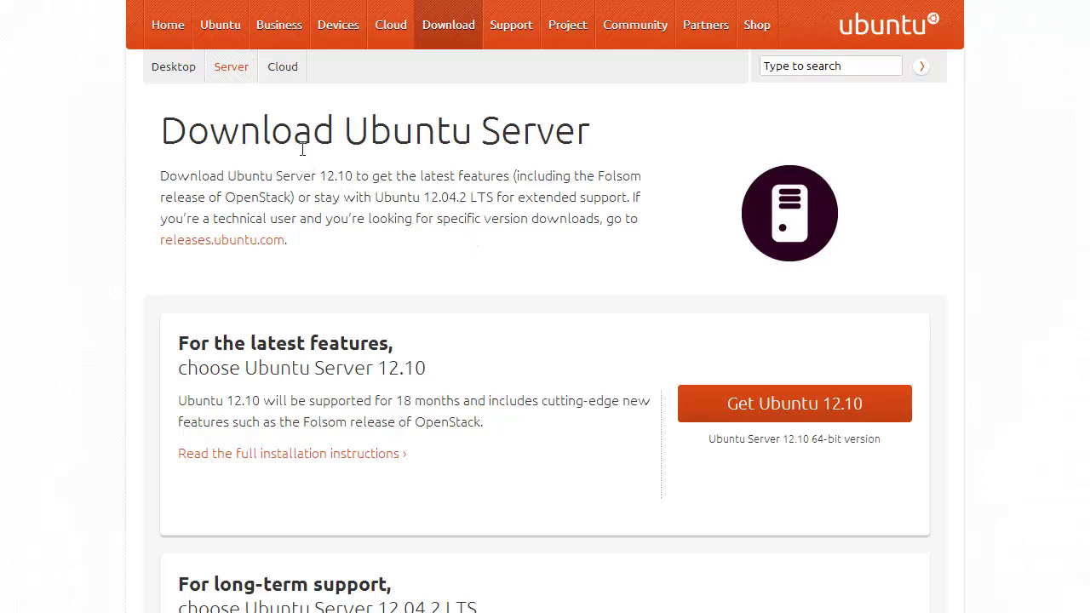
scroll(556, 287, down, 3)
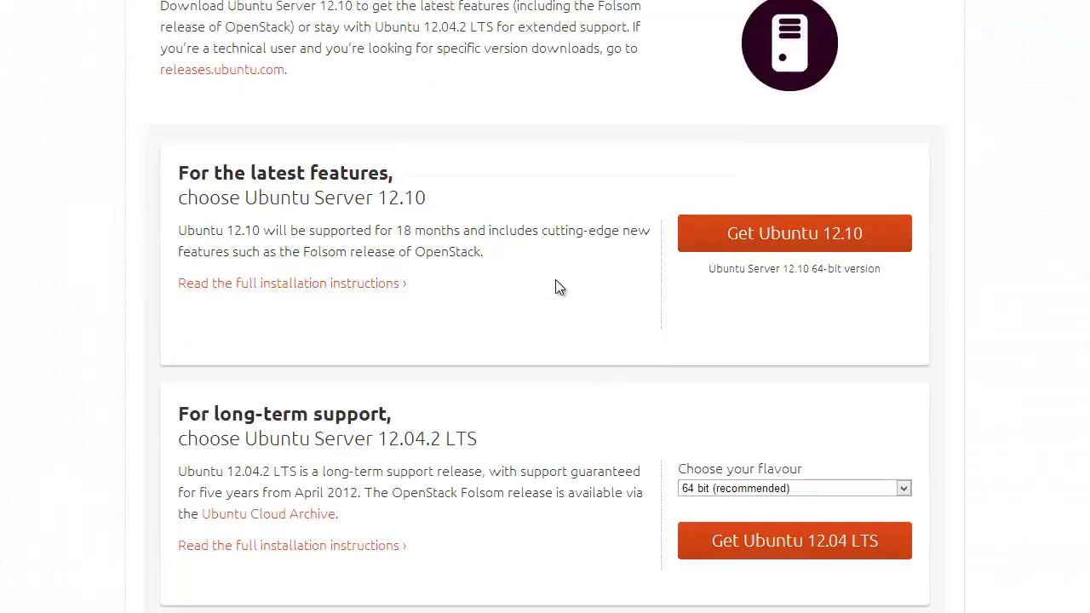
scroll(556, 286, up, 2)
scroll(557, 287, down, 8)
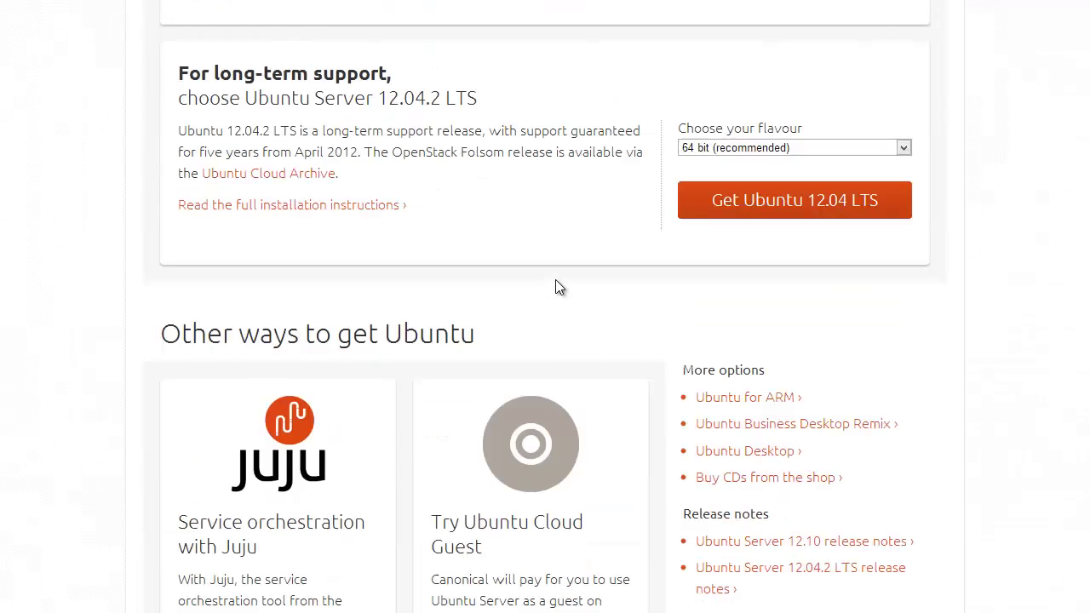
scroll(557, 287, up, 5)
scroll(555, 281, up, 3)
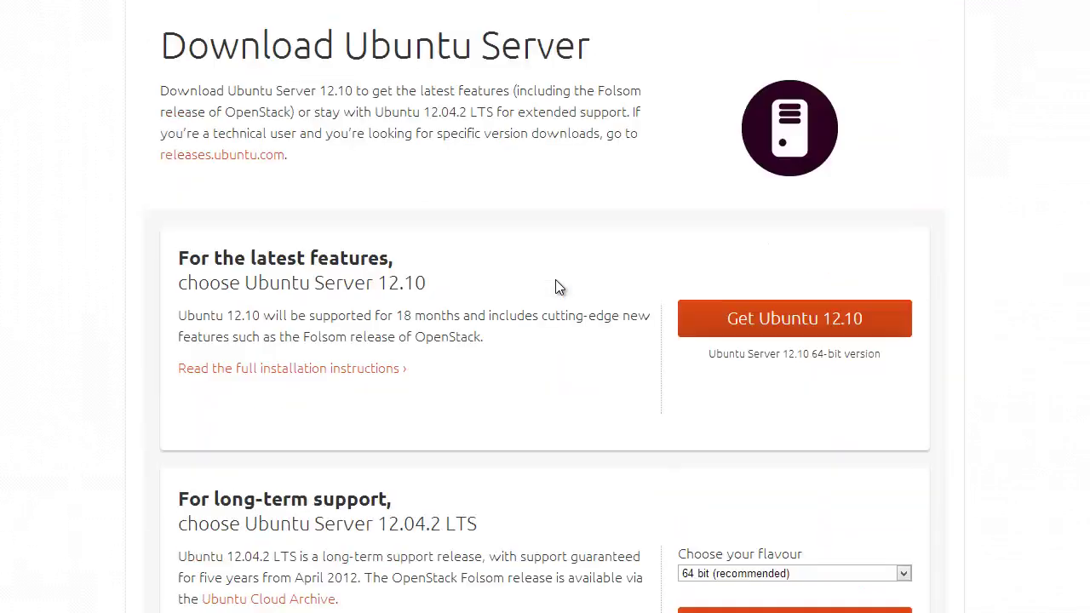
click(859, 328)
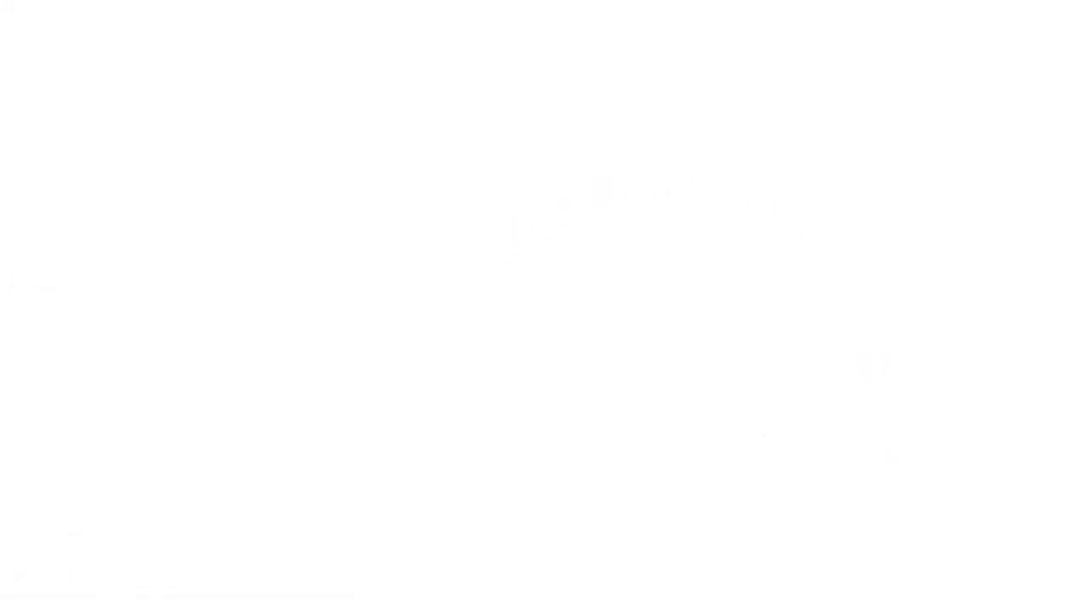
scroll(990, 401, down, 6)
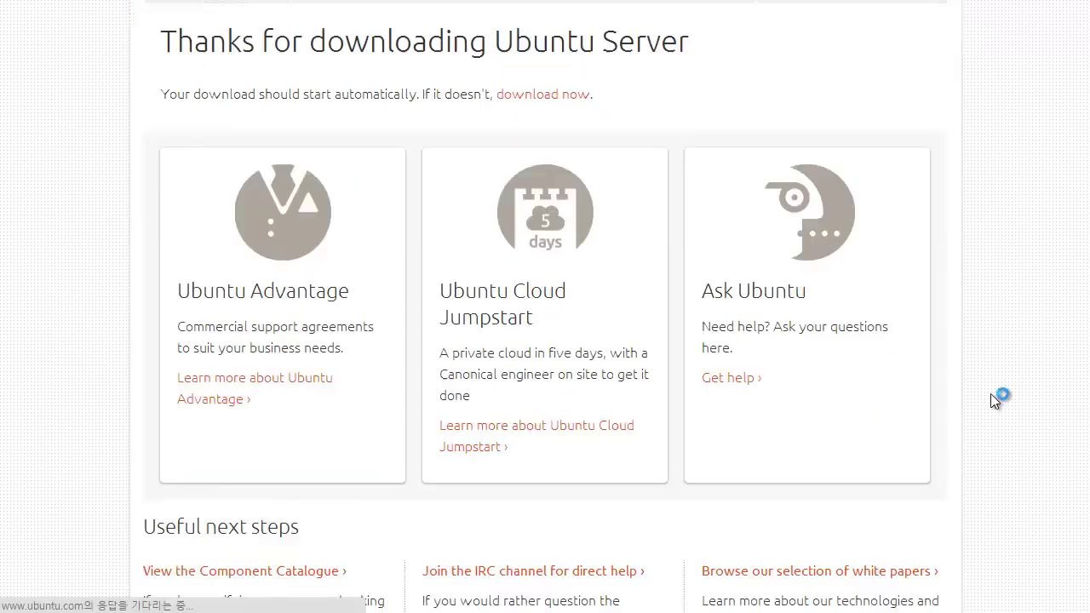
scroll(990, 393, up, 5)
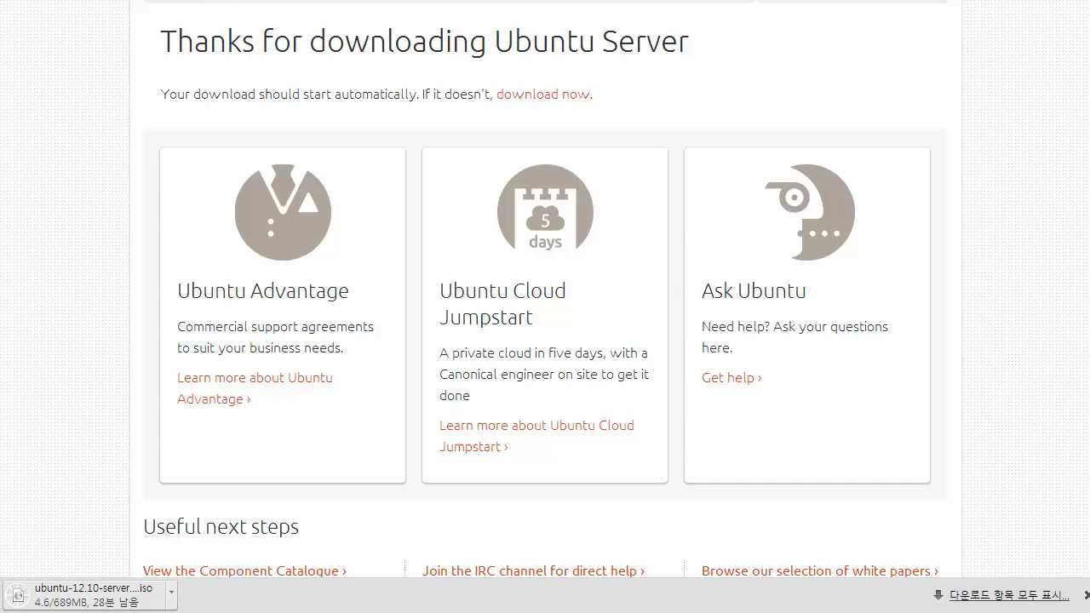
Step: Switch to the file explorer and select ubuntu-12.10-server-amd64.iso in the download folder on drive D
key(alt+Tab)
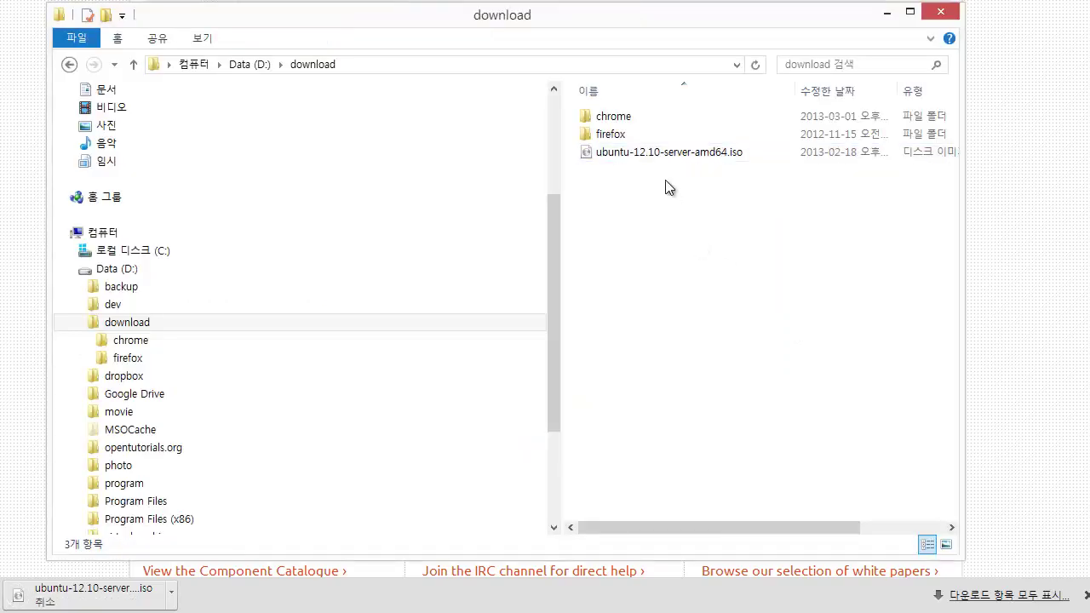
click(663, 157)
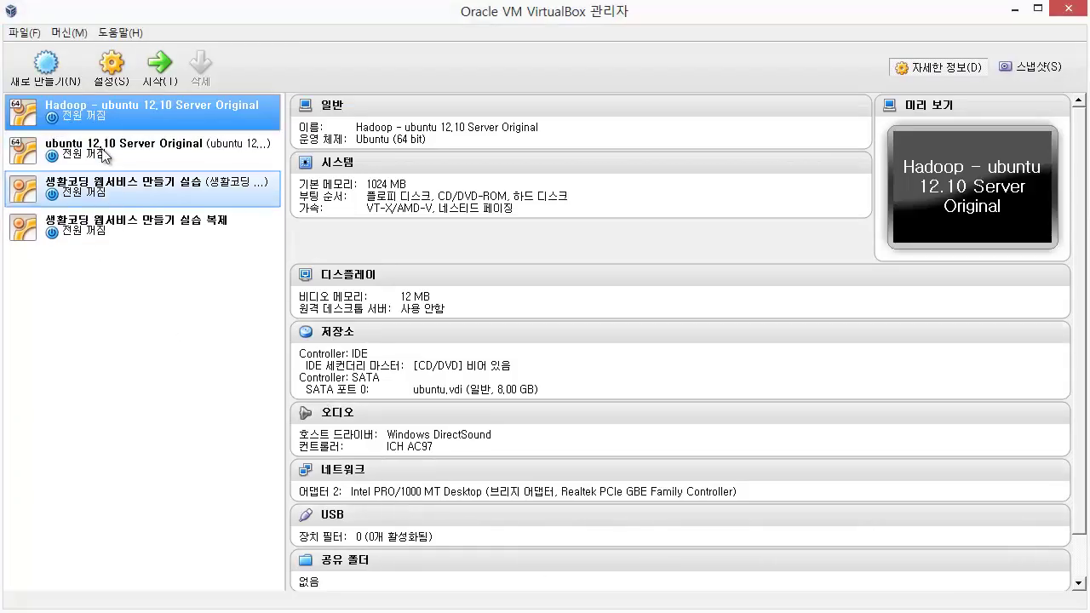
Step: In VirtualBox, start creating a new virtual machine and name it "ubuntu server 12.10"
click(52, 86)
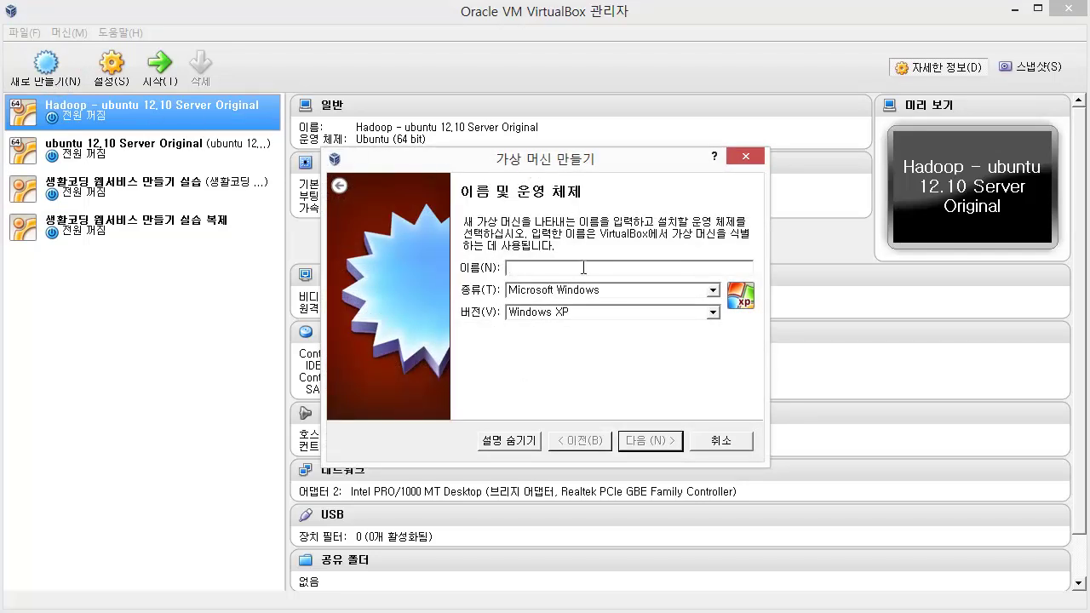
text(ubuntu -)
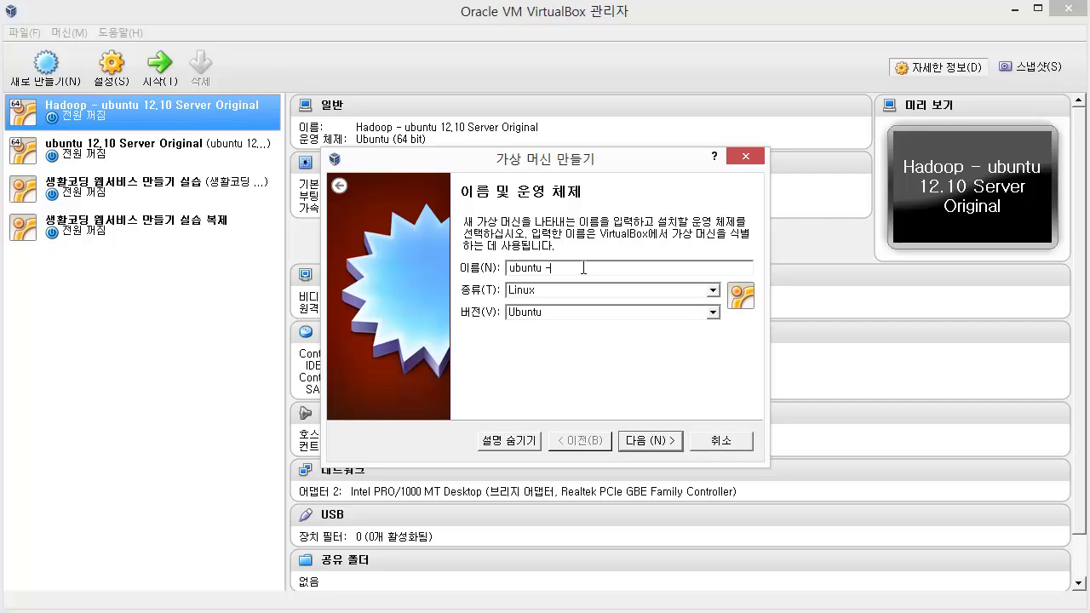
key(BackSpace)
text(server 12. 10.10)
drag(546, 268, 508, 269)
Step: Set the new machine's operating system version to Ubuntu (64 bit) and continue to the memory settings
click(545, 312)
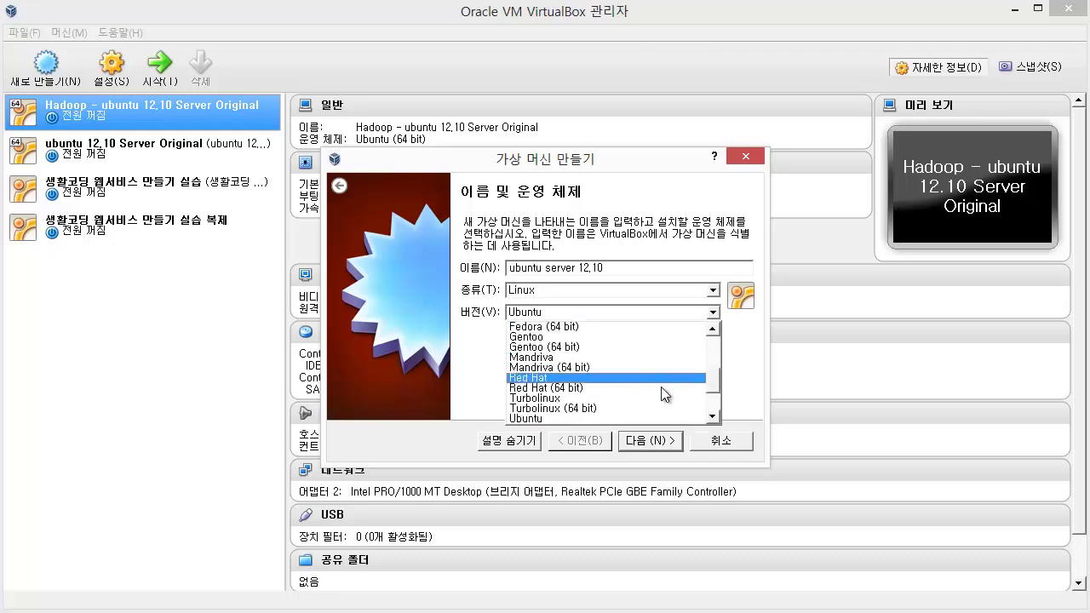
scroll(614, 420, down, 2)
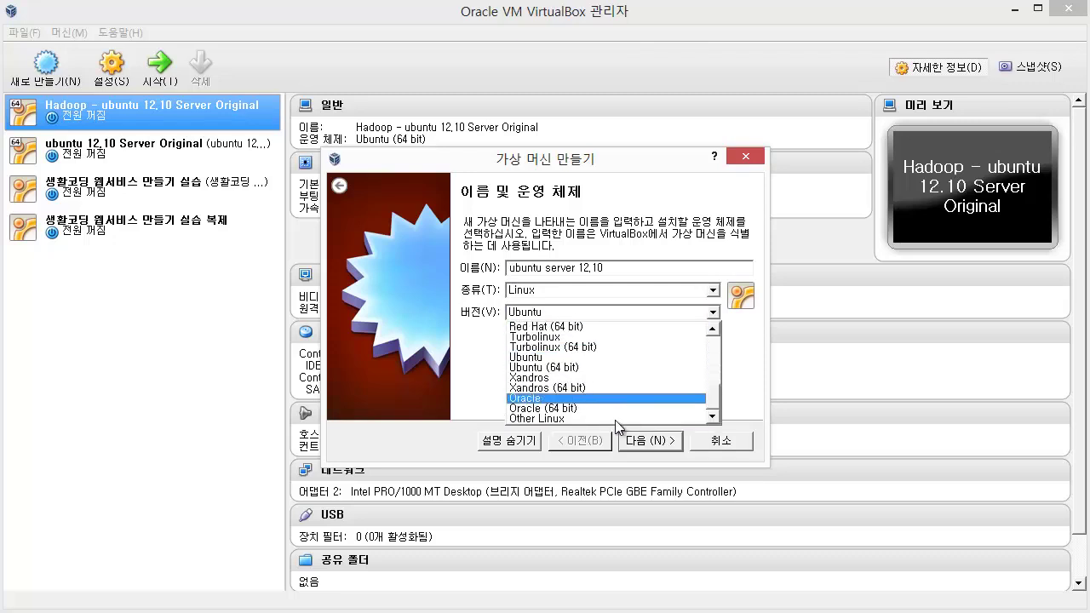
click(588, 367)
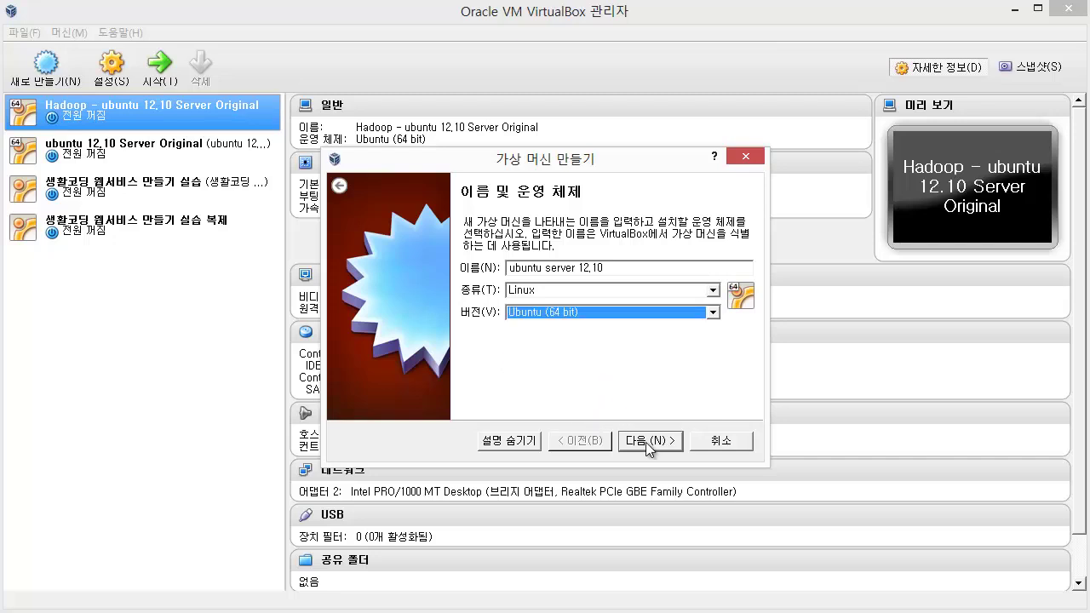
click(648, 448)
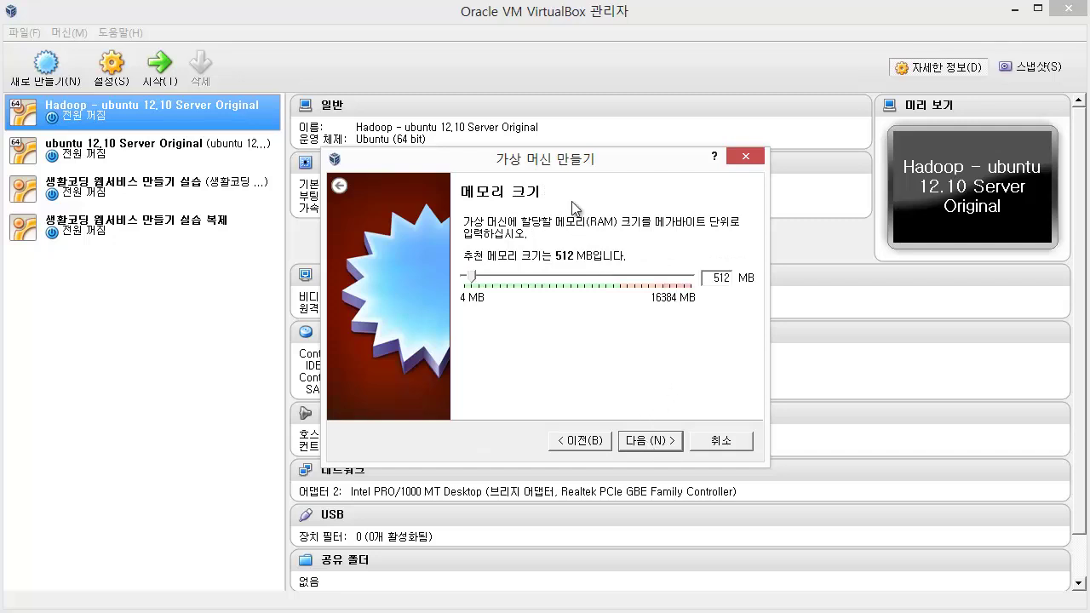
Step: Set the virtual machine's memory size to 1024 MB and continue to the hard drive settings
drag(598, 173, 644, 199)
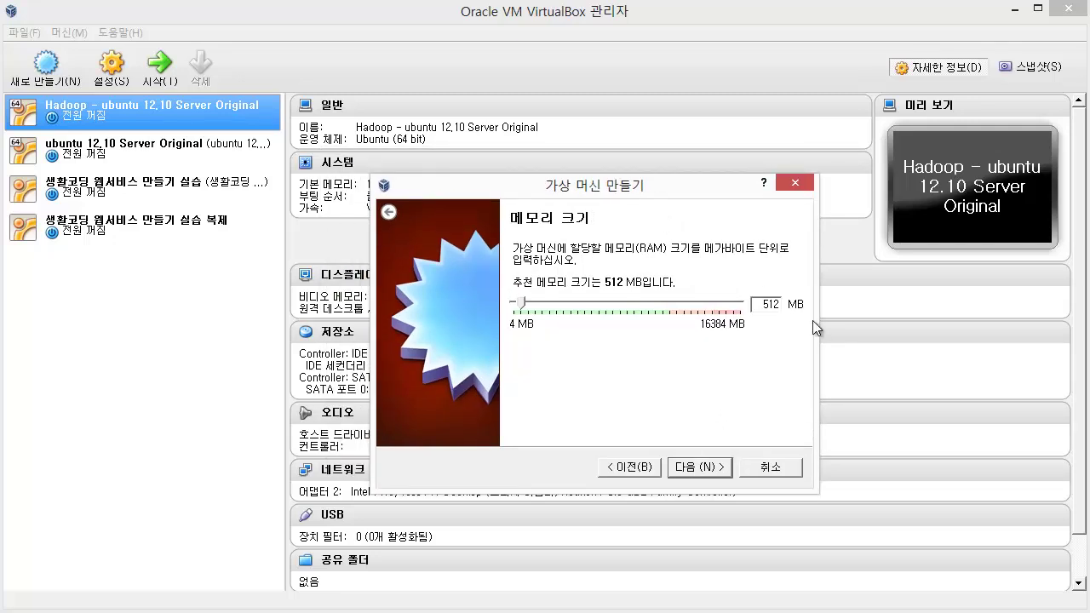
double_click(766, 304)
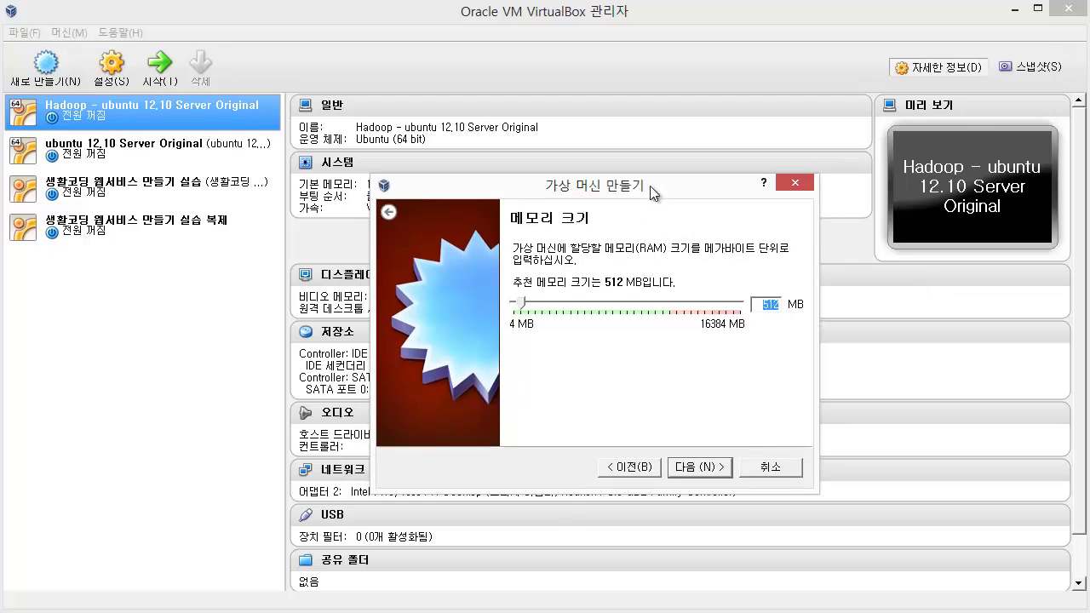
drag(652, 188, 567, 177)
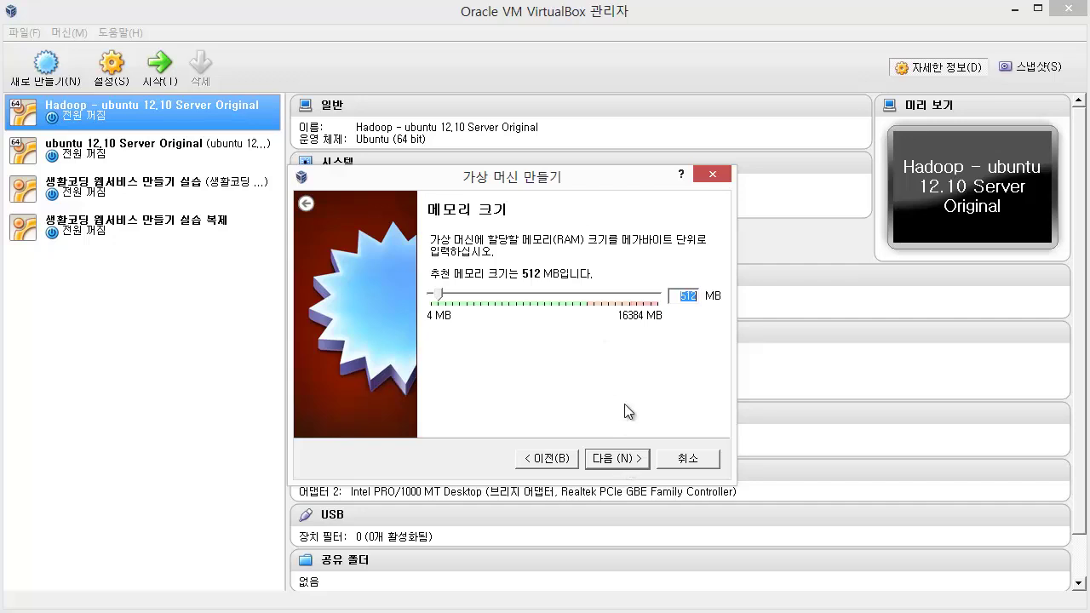
text(1024)
click(624, 464)
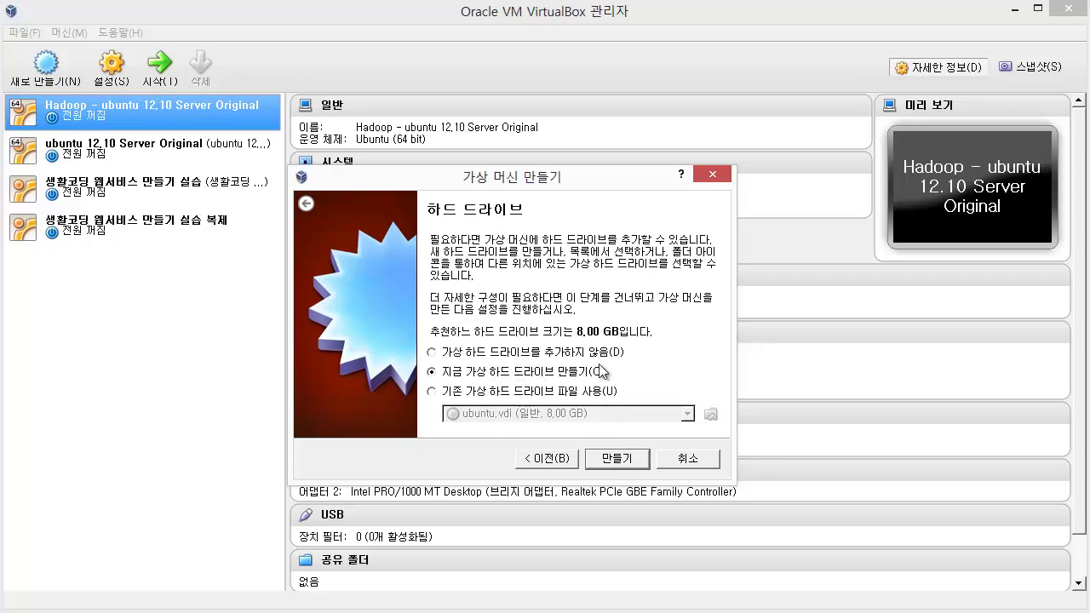
Step: Choose to create a new virtual hard drive as a dynamically allocated VDI image
click(627, 467)
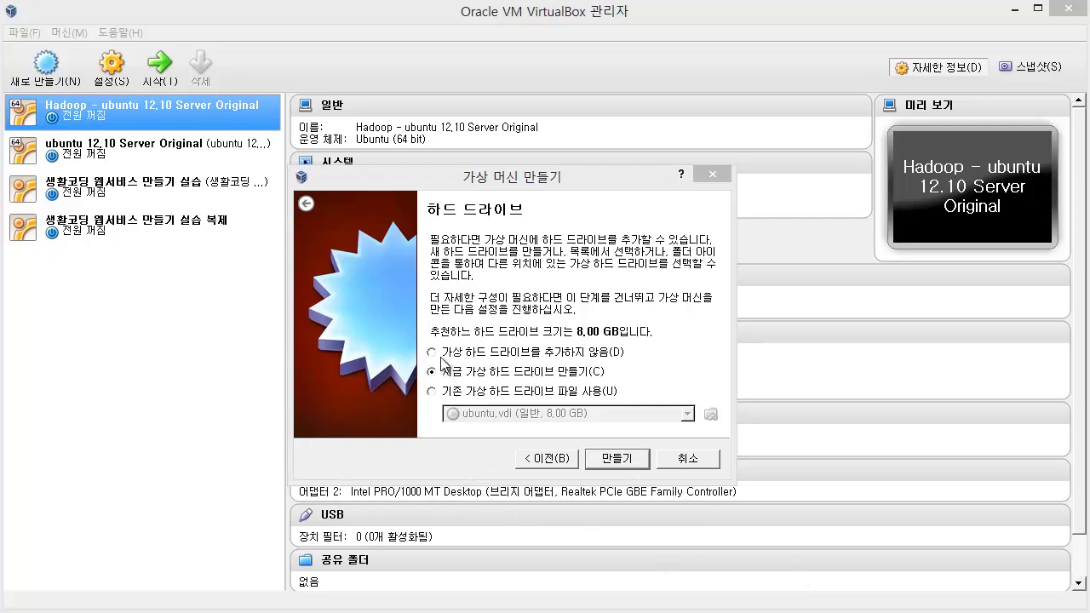
click(626, 460)
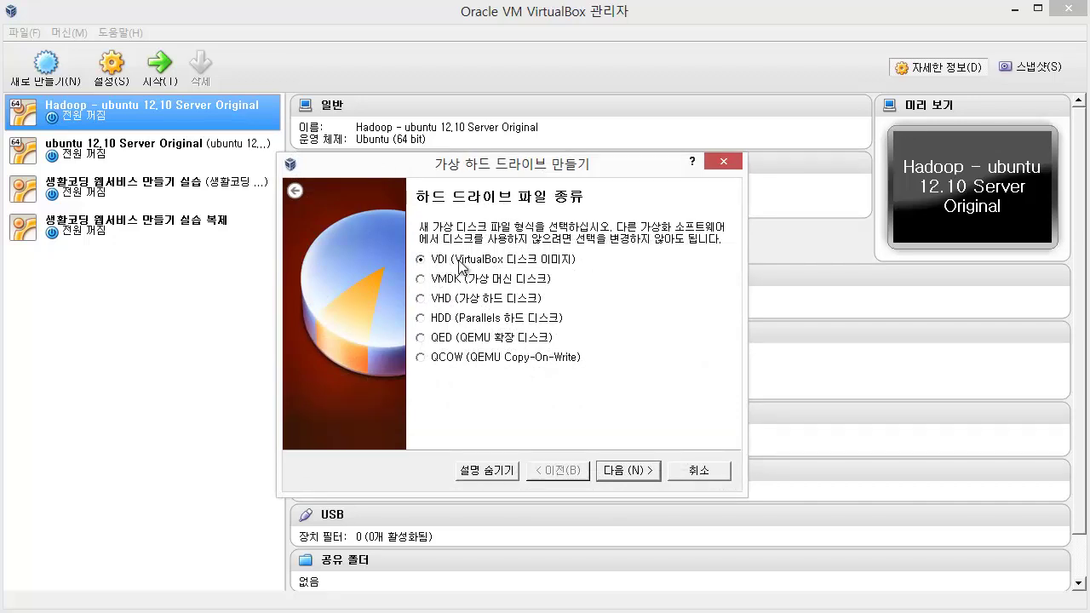
click(624, 471)
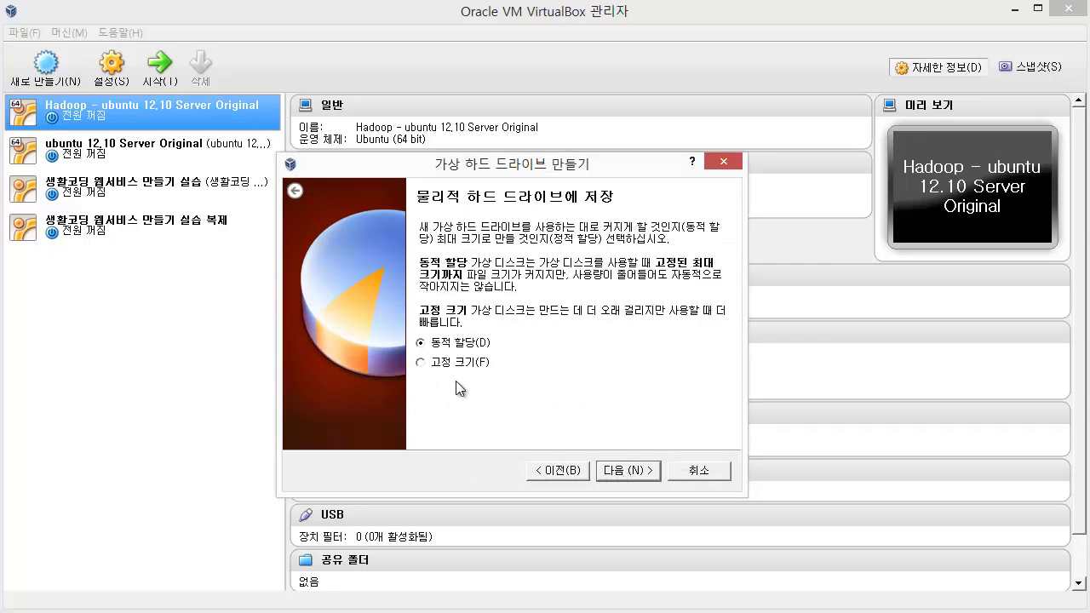
click(629, 471)
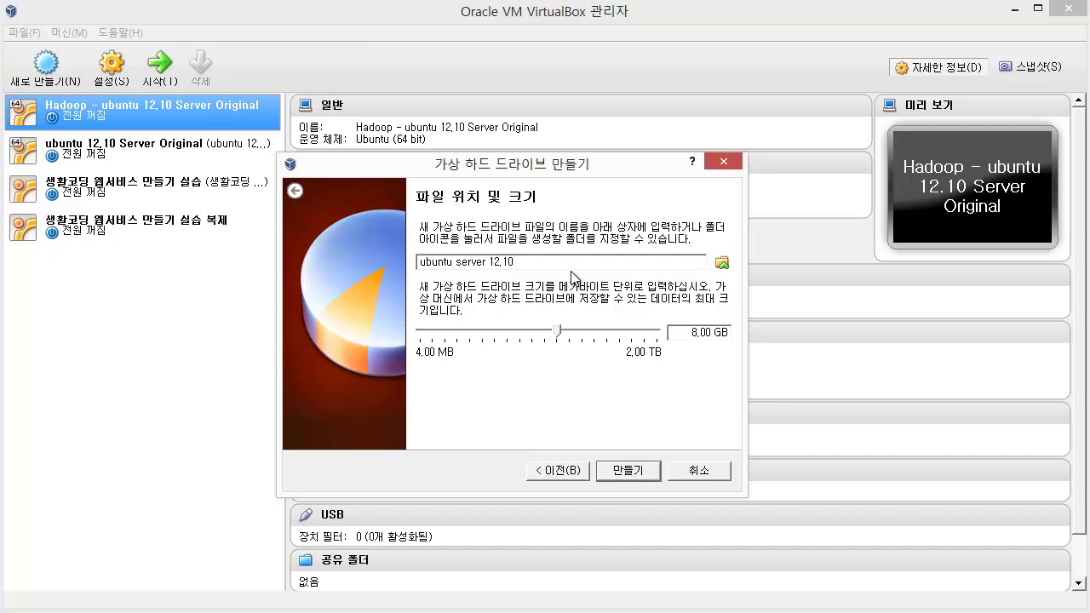
Step: Set the virtual hard drive's location to D:\virtualmachines\virtualbox with the file name "ubuntu server 12.10.vdi"
click(721, 262)
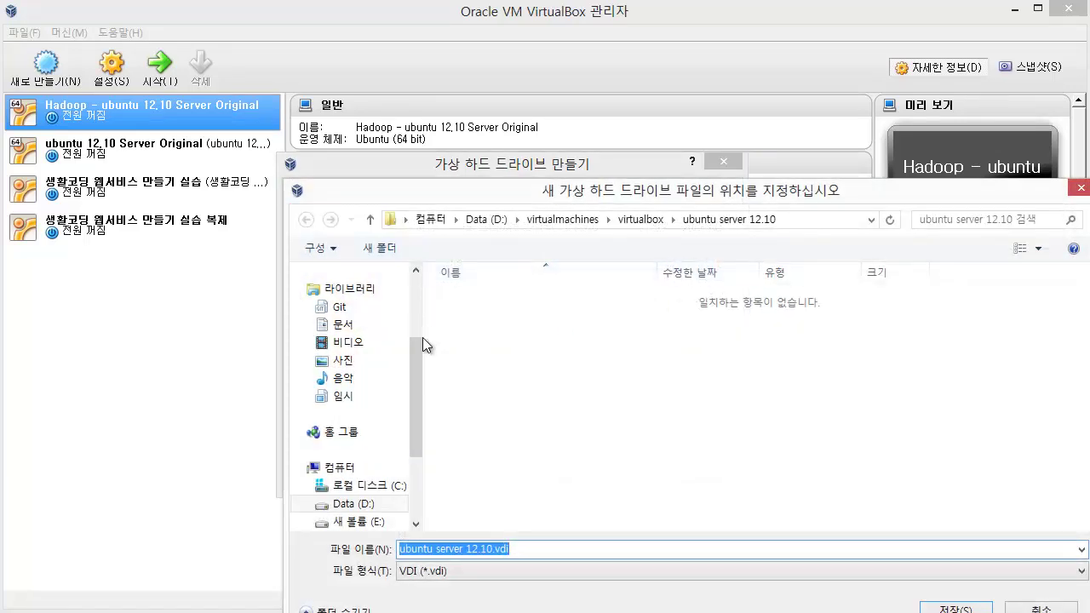
click(311, 505)
click(366, 503)
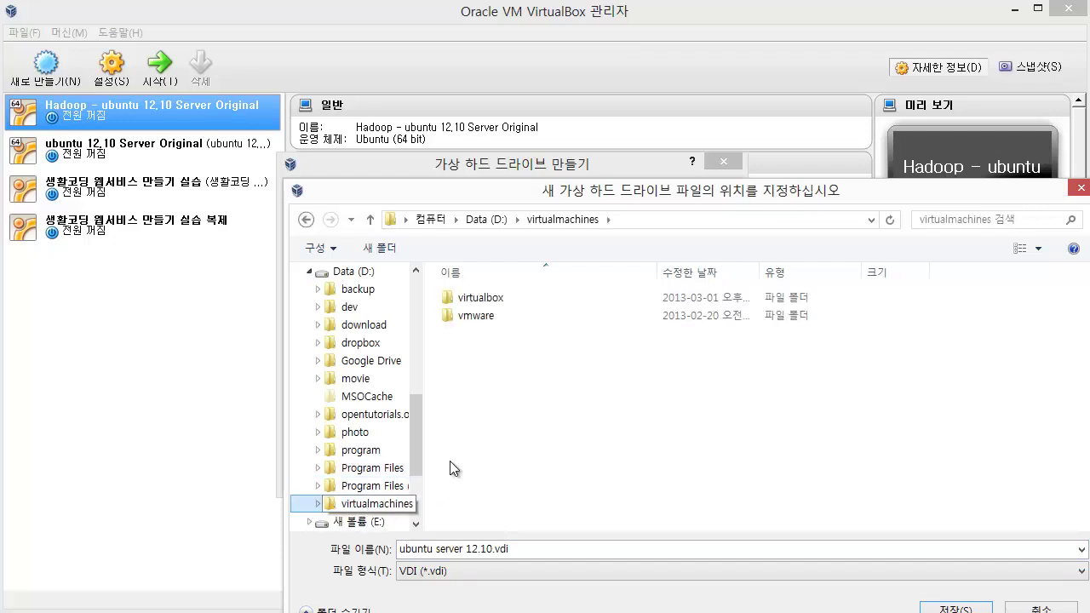
double_click(511, 295)
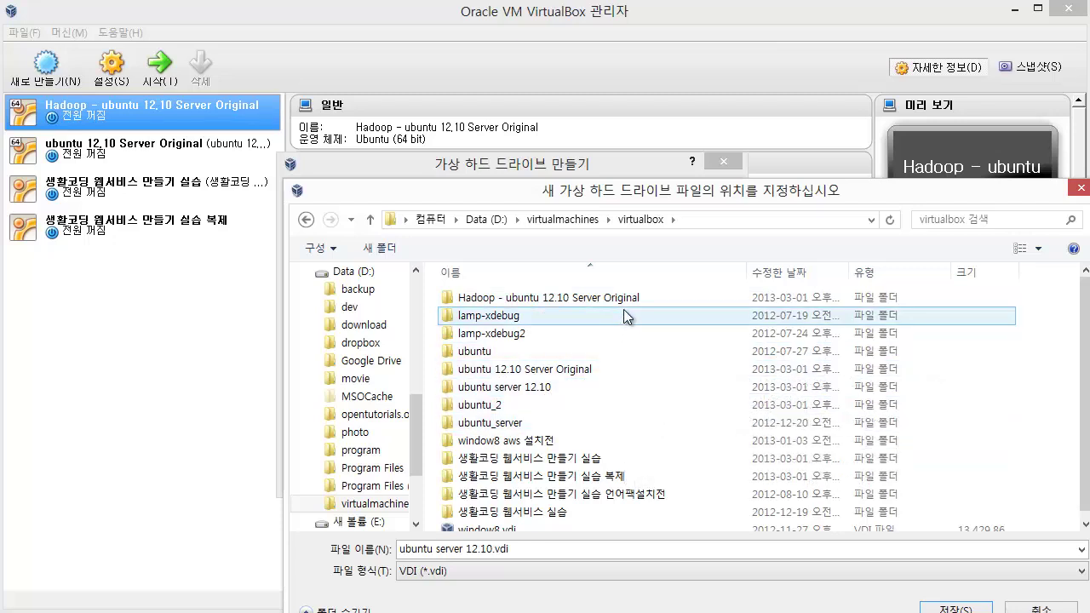
click(956, 607)
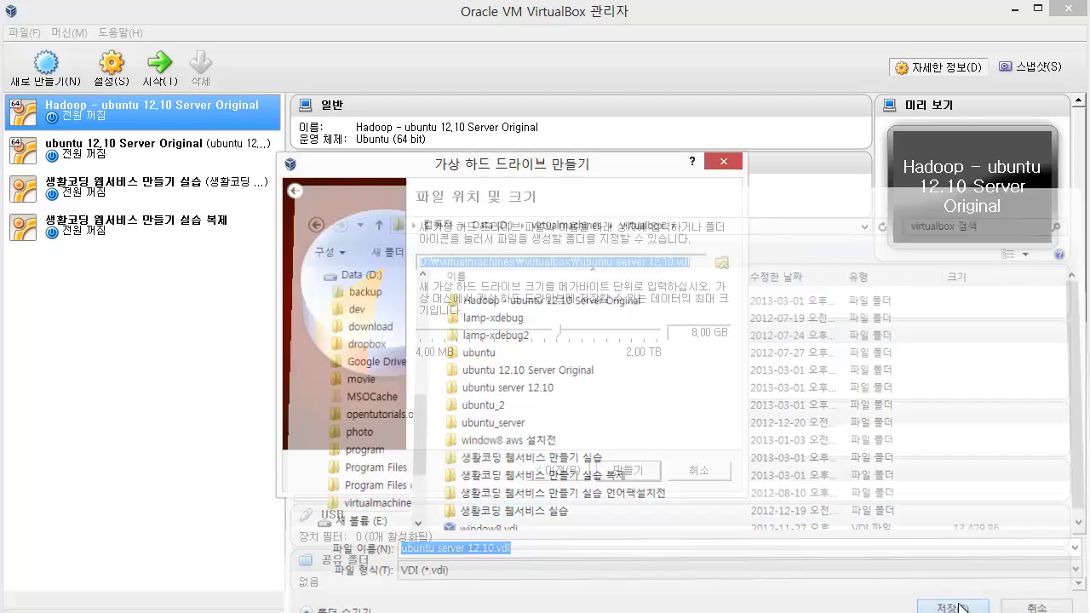
Step: Create the virtual hard drive with the default size of 8.00 GB
click(666, 261)
drag(580, 261, 738, 264)
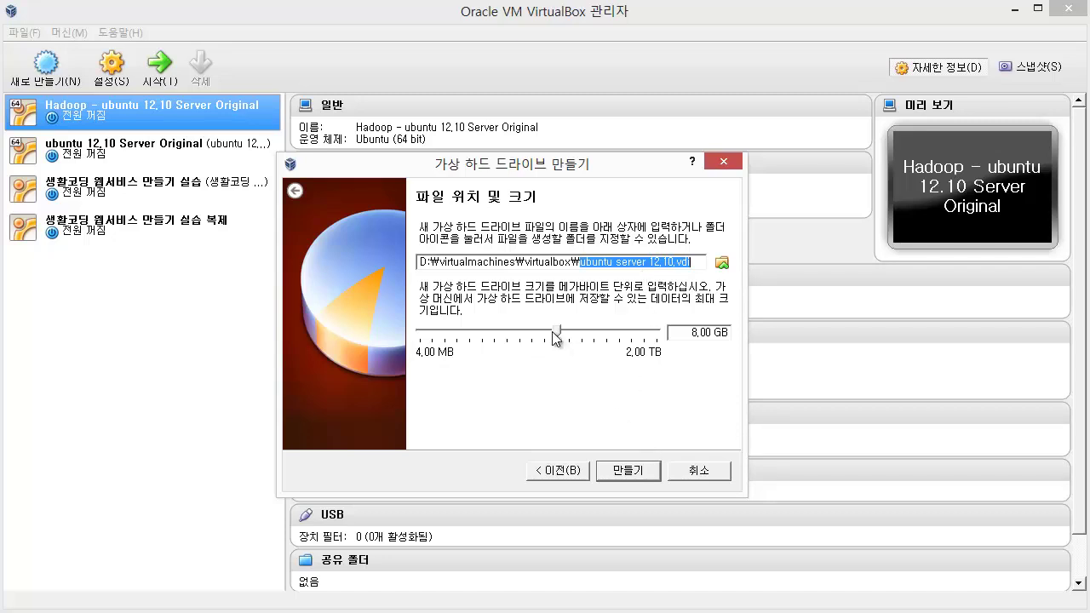
mouse_move(557, 334)
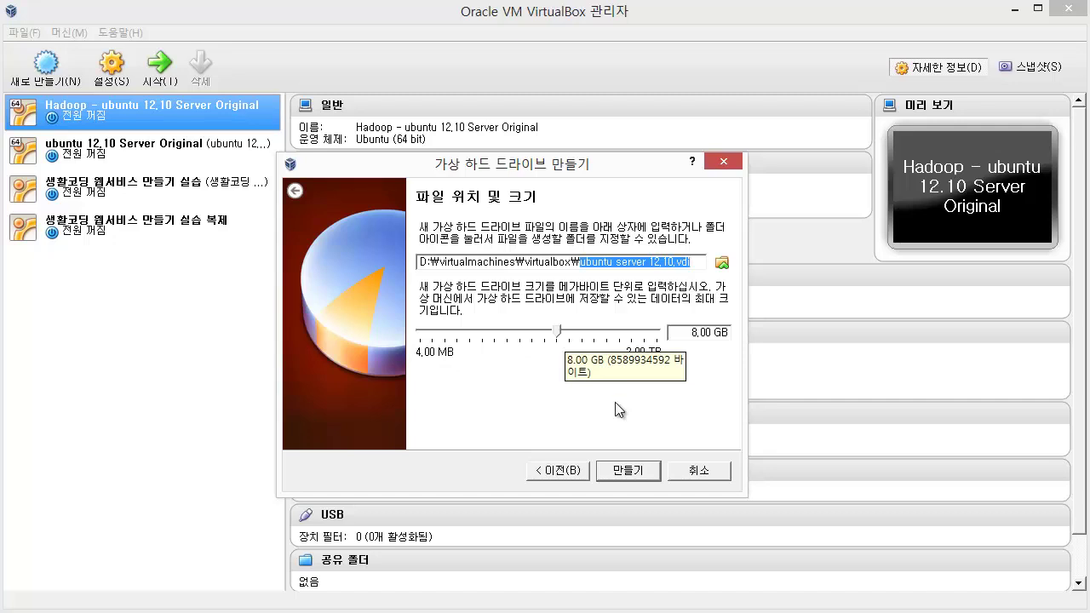
click(646, 471)
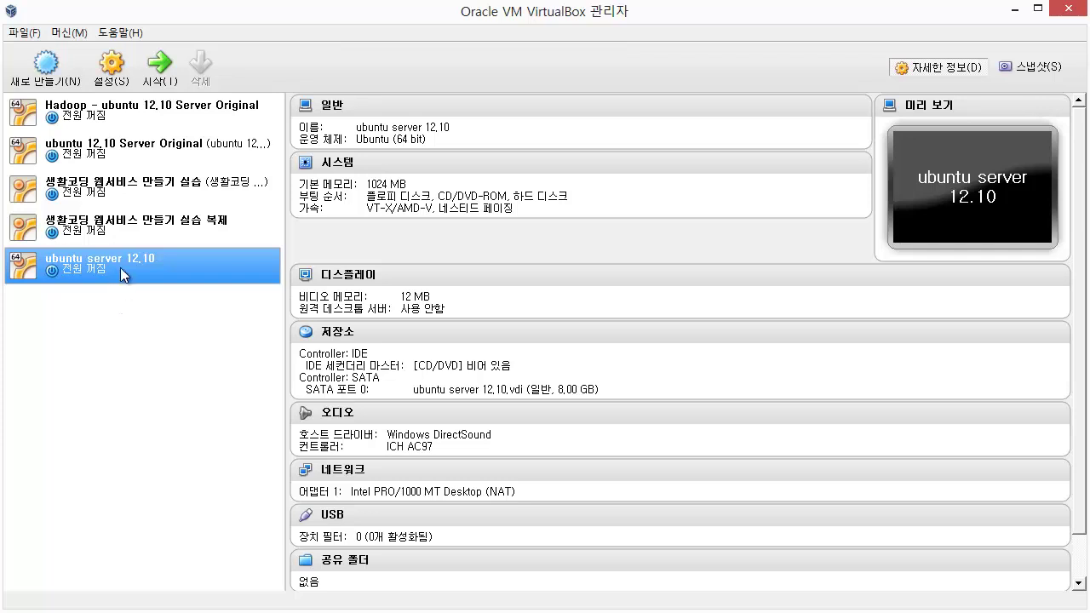
Step: Attach ubuntu-12.10-server-amd64.iso from D:\download to the empty IDE CD/DVD drive of the ubuntu server 12.10 machine and save its settings
right_click(121, 269)
click(135, 278)
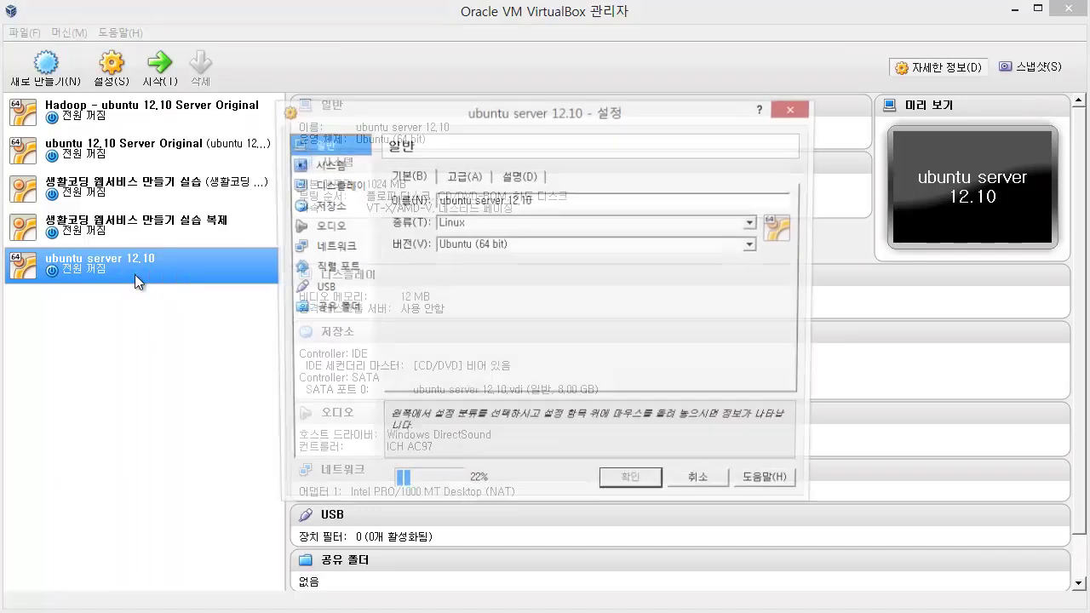
click(326, 208)
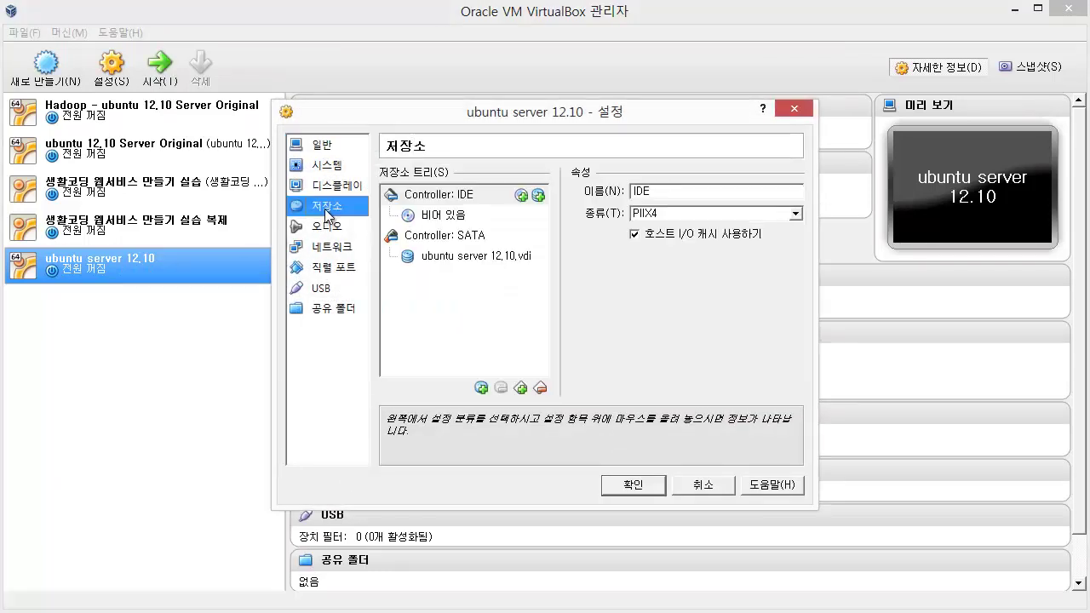
click(418, 197)
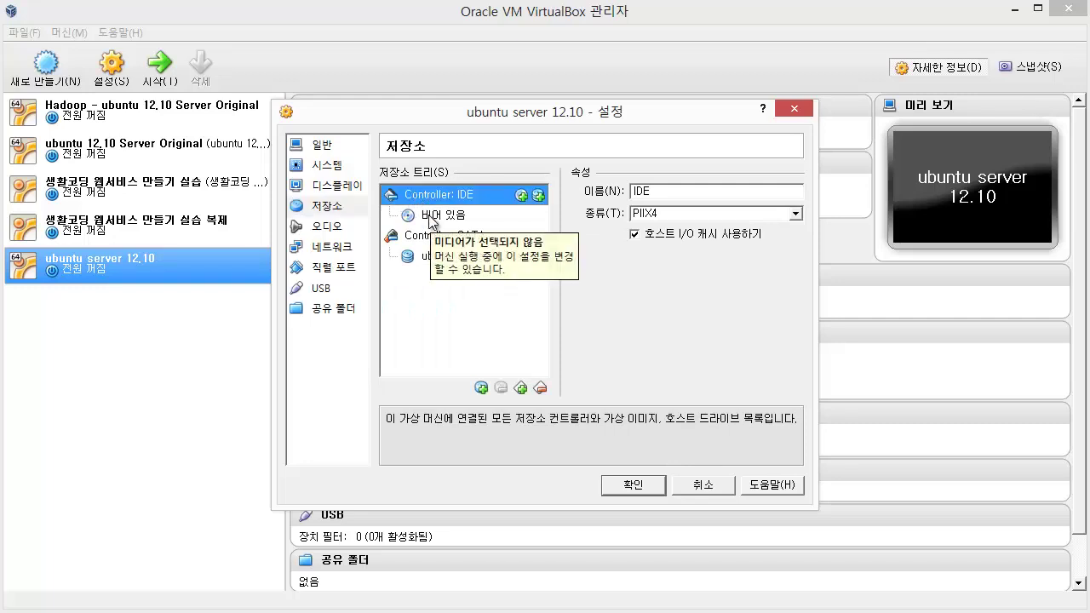
click(432, 219)
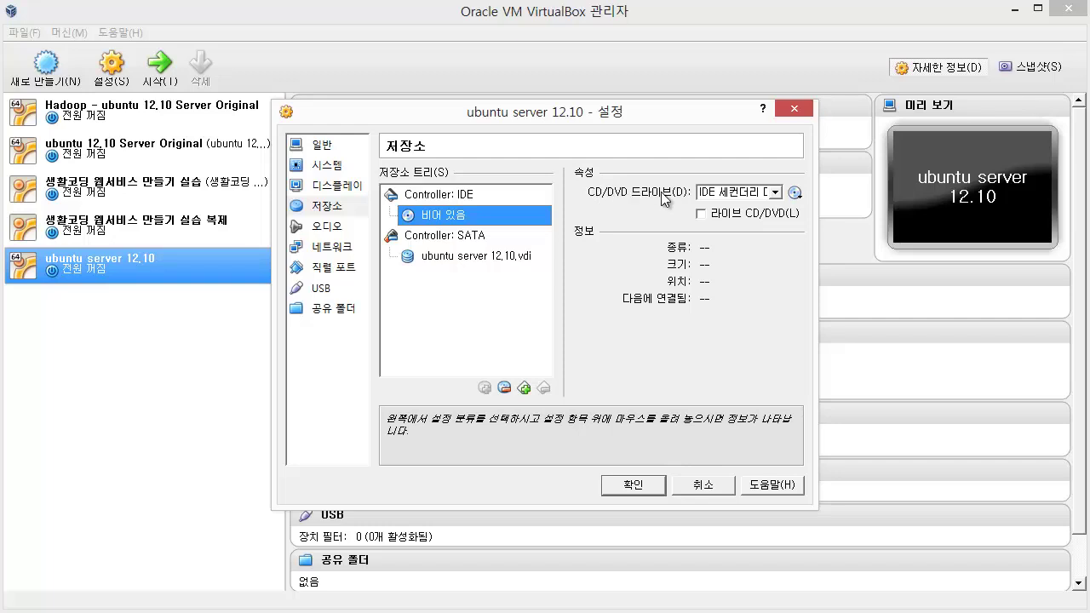
click(794, 192)
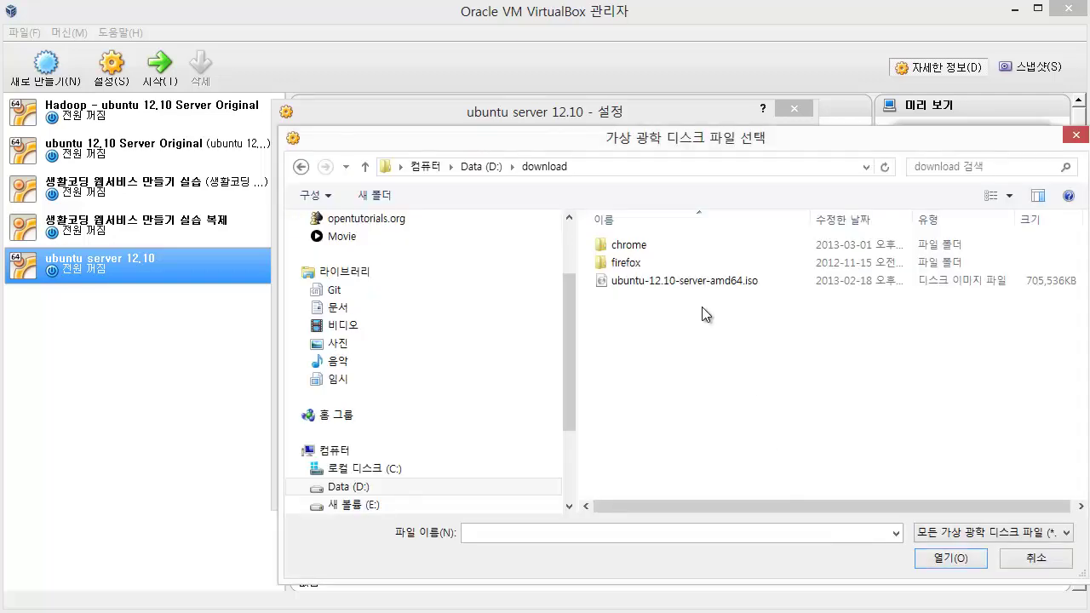
click(680, 281)
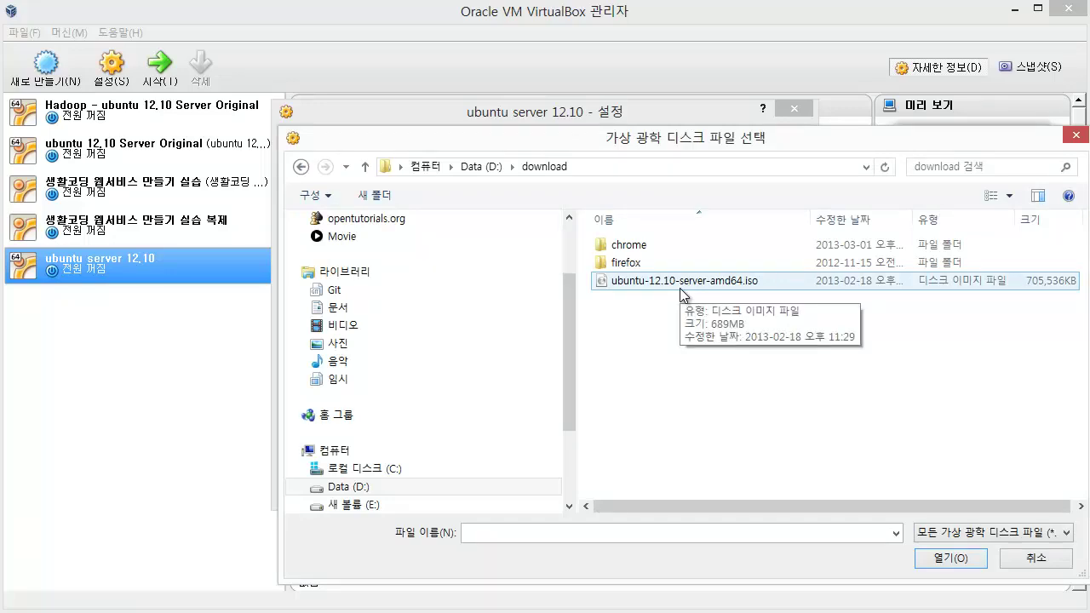
double_click(679, 288)
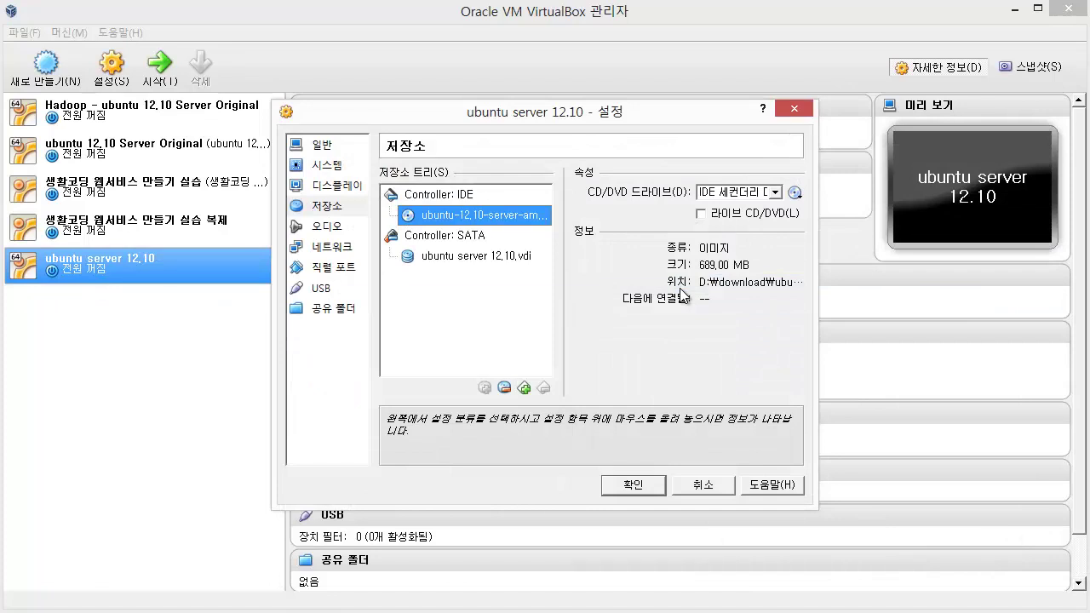
click(649, 488)
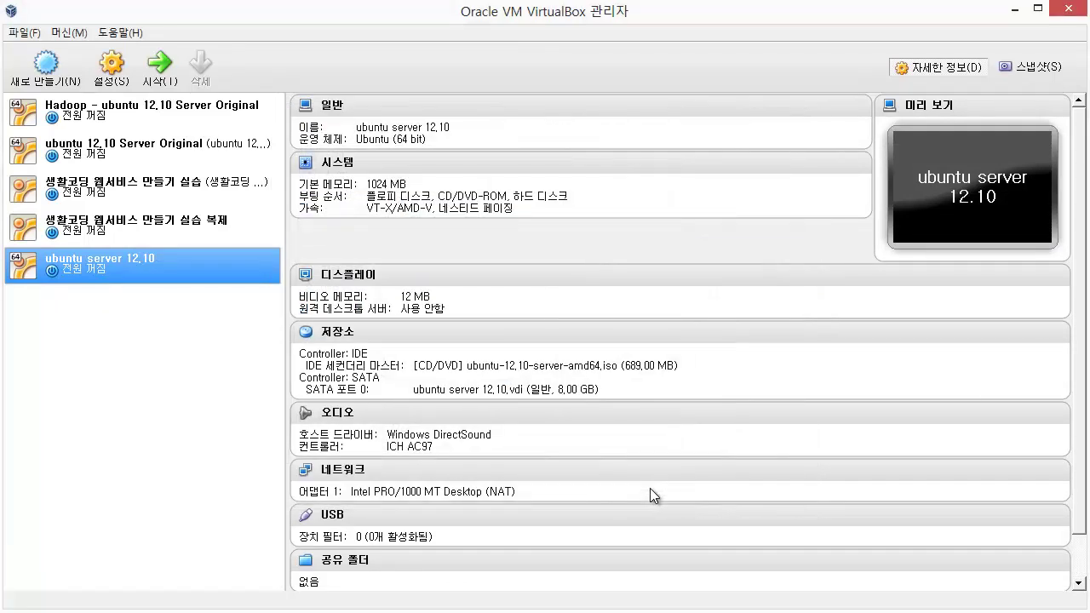
Step: Start the ubuntu server 12.10 virtual machine and dismiss the keyboard capture notice so that it is not shown again
click(159, 75)
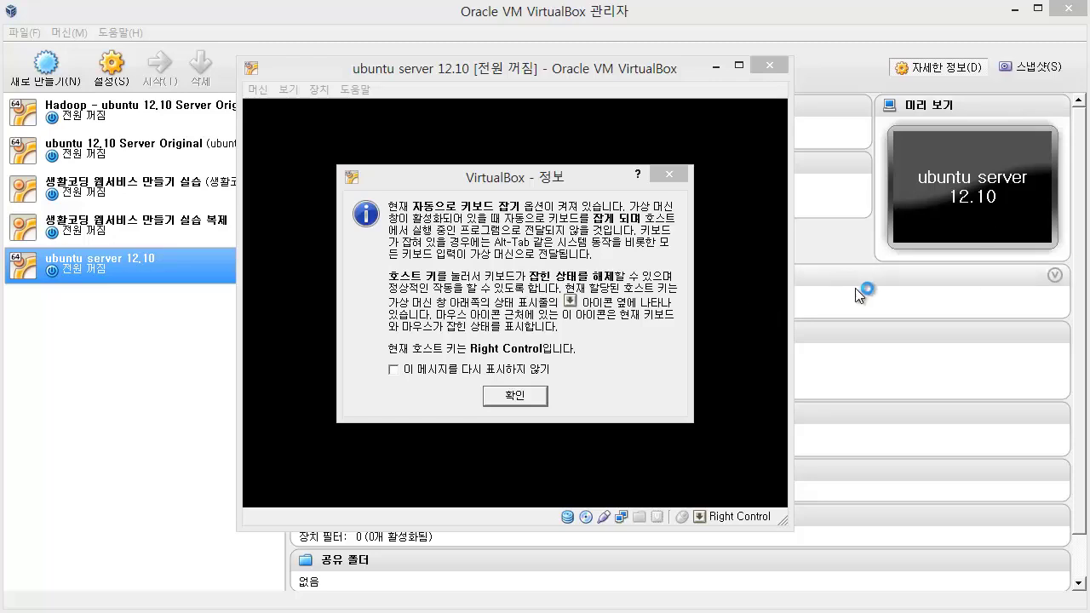
click(472, 371)
click(510, 396)
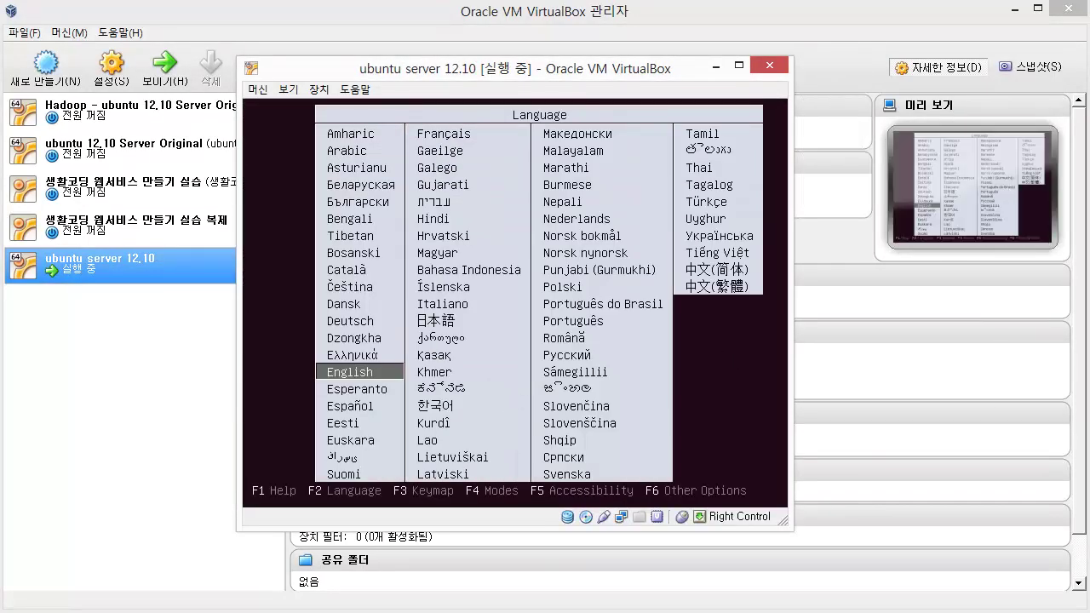
Step: Choose 한국어 as the language of the Ubuntu installer's boot menu
key(Right)
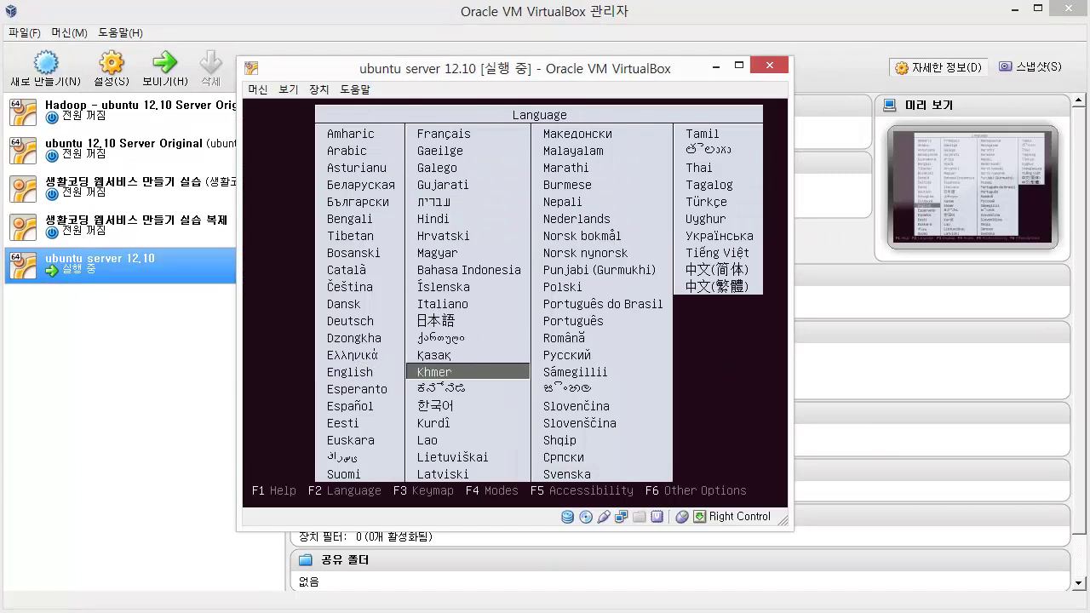
key(Right)
key(Left)
key(Down)
key(Down)
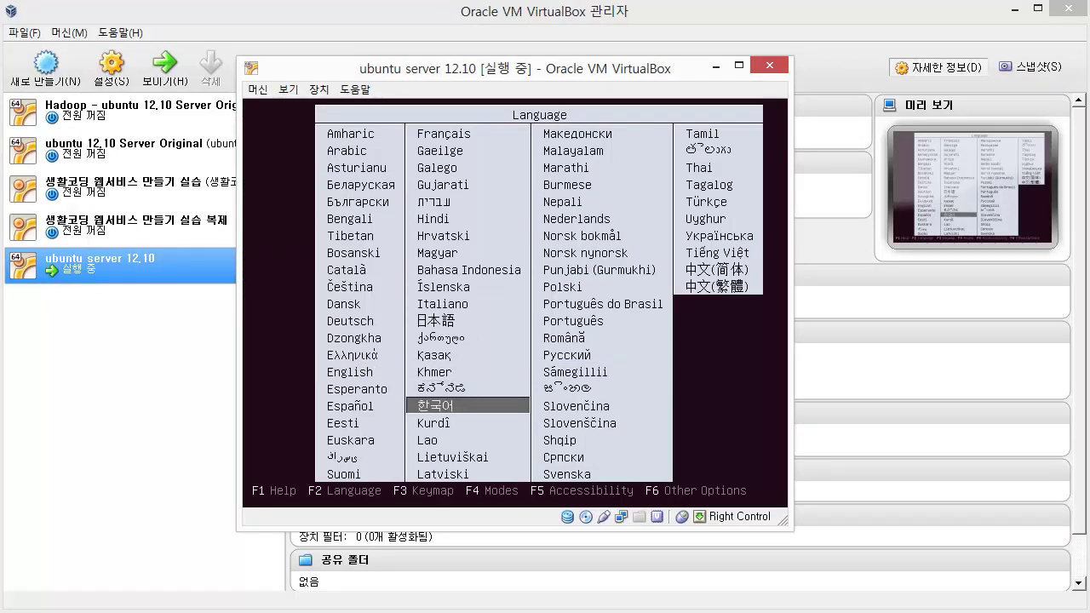
key(Return)
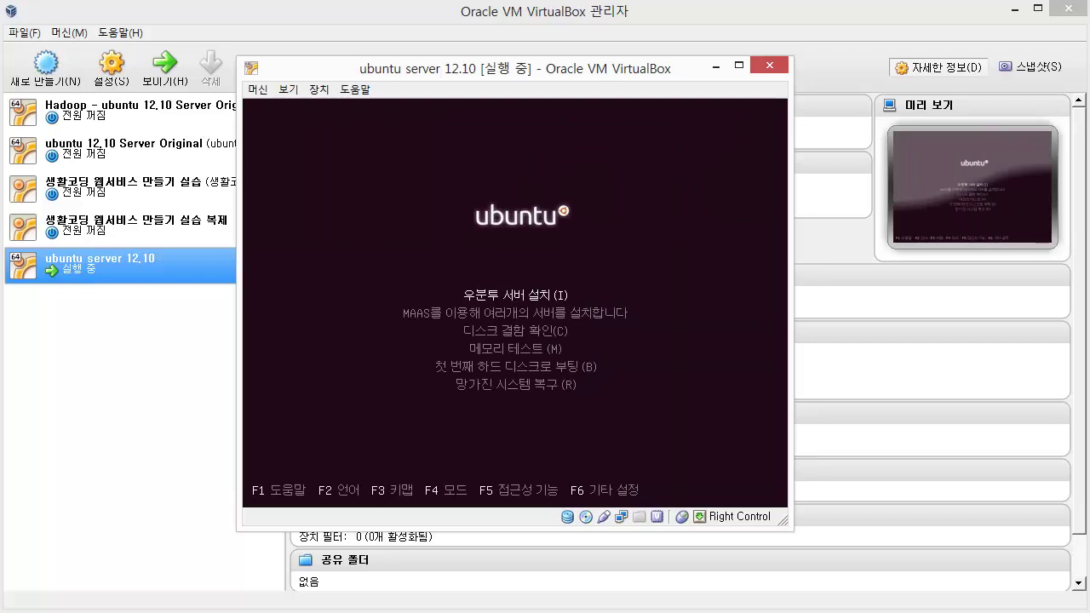
Step: Start the Ubuntu server installation, continuing in the chosen language, and select 대한민국 as the location
key(Return)
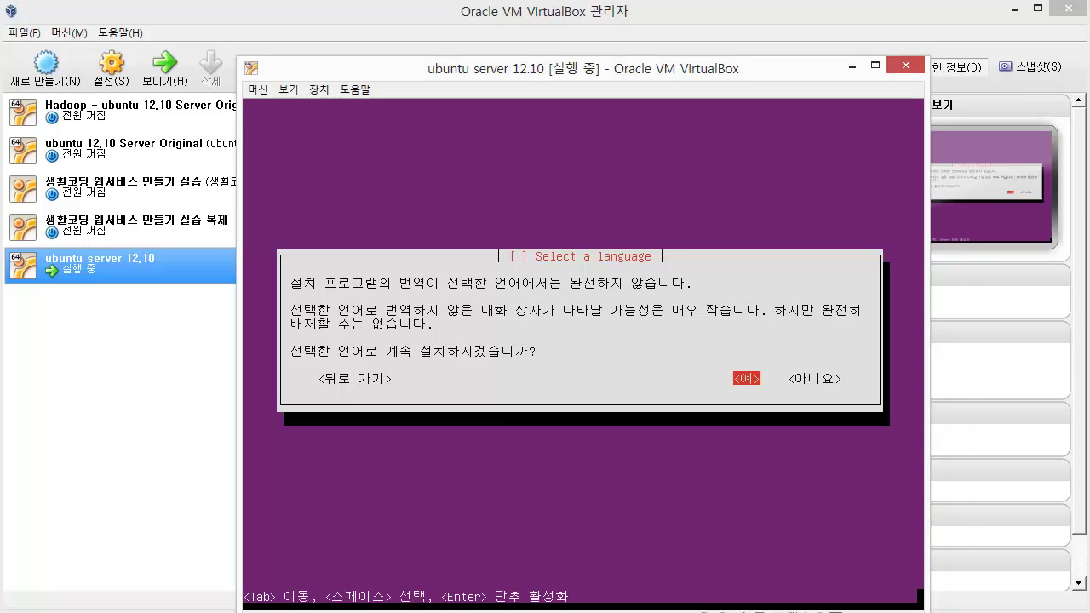
key(Return)
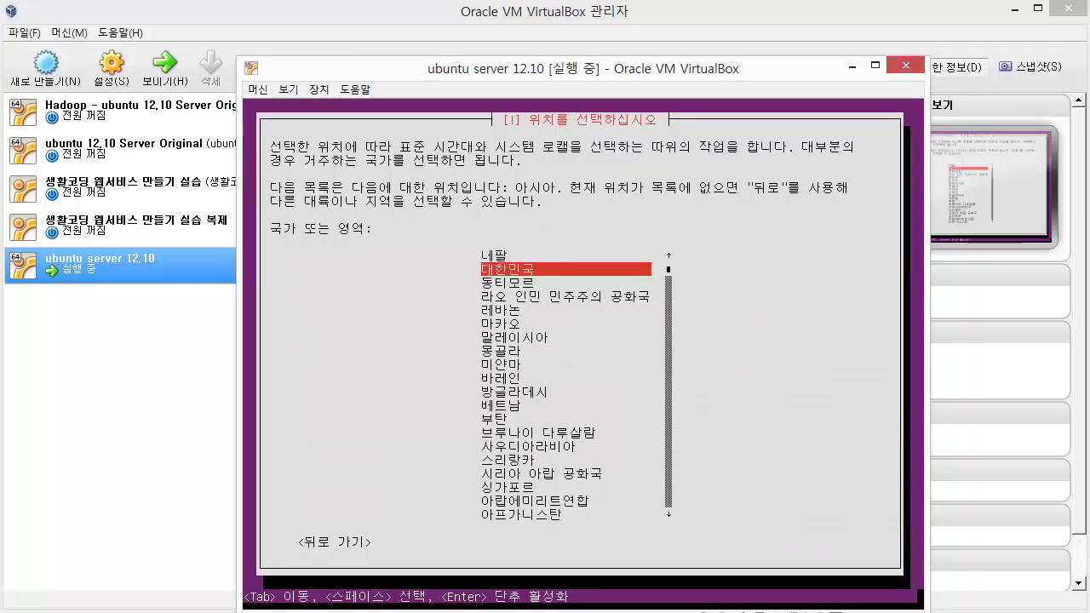
key(Return)
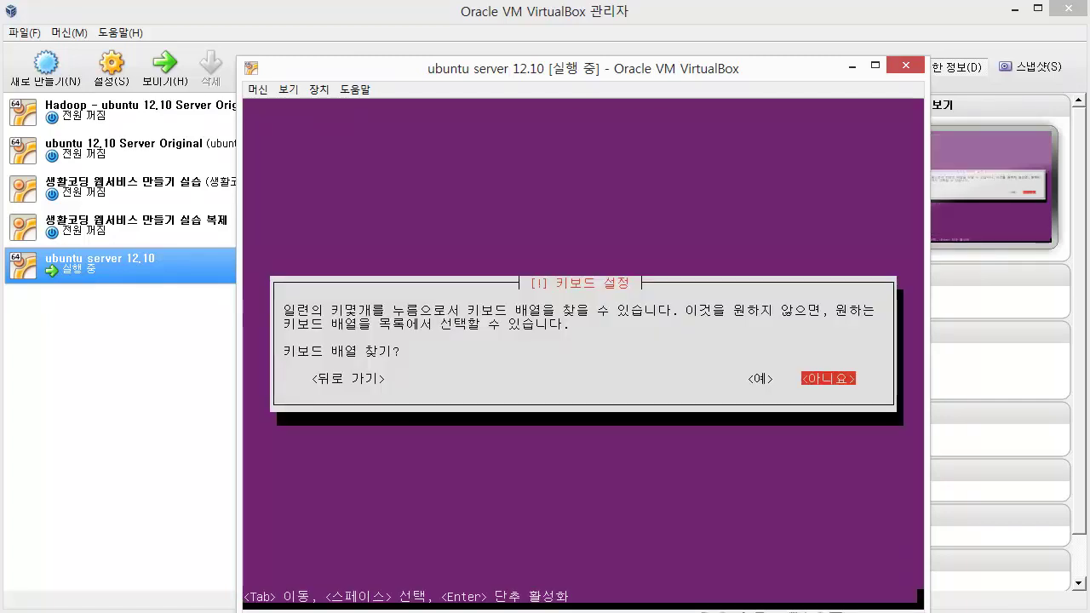
Step: Decline automatic detection of the keyboard layout
key(Left)
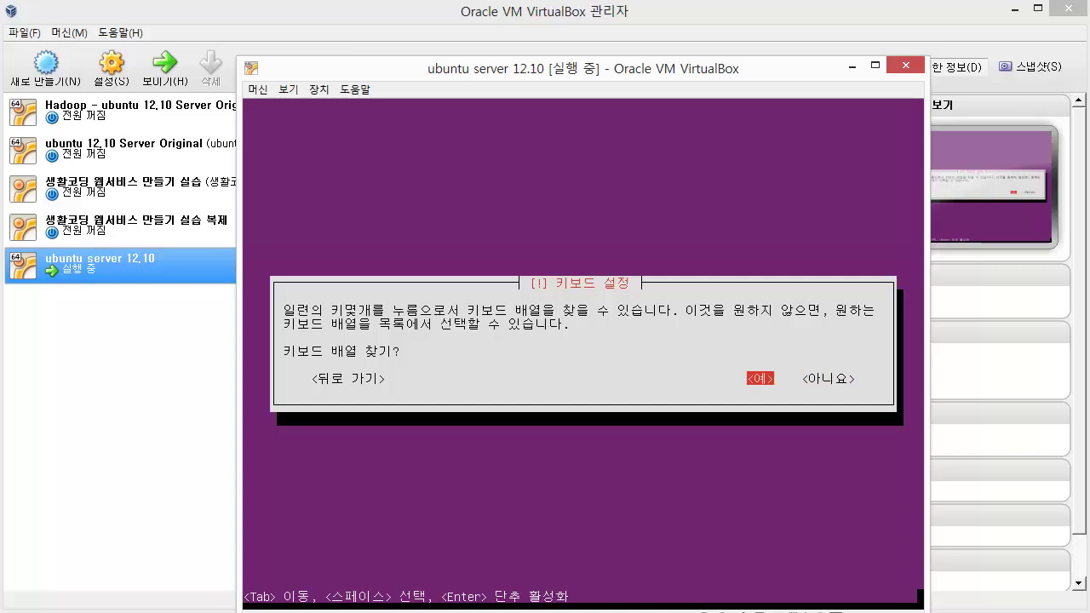
key(Right)
key(Return)
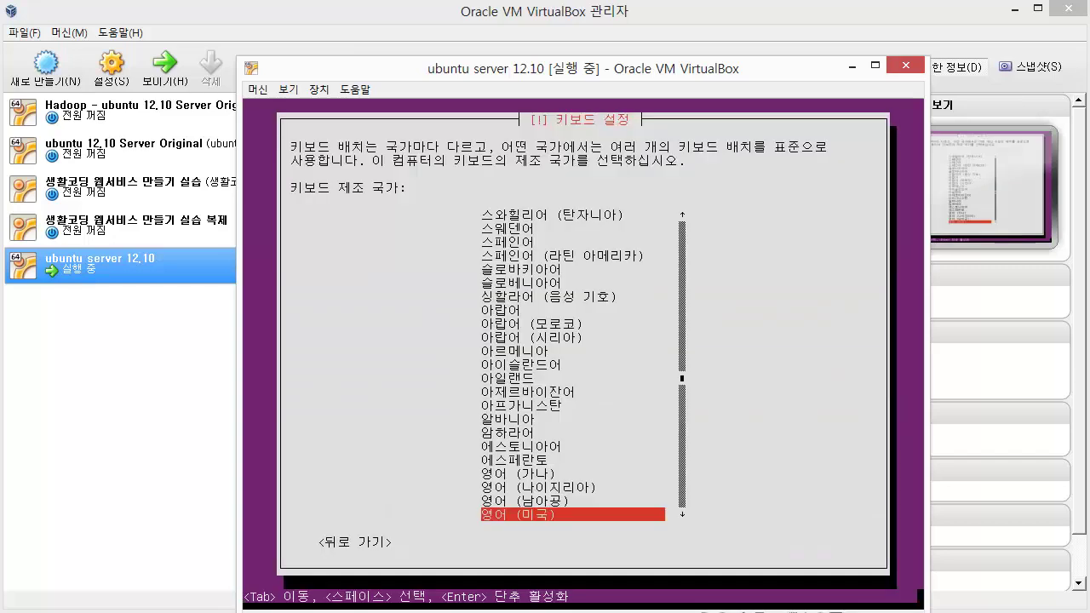
Step: Set the keyboard's country of origin to 한국어 and its layout to the plain 한국어 option
key(Down)
key(Down)
key(Down)
key(Down)
key(Down)
key(Down)
key(Down)
key(Down)
key(Down)
key(Down)
key(Down)
key(Down)
key(Down)
key(Down)
key(Down)
key(Down)
key(Down)
key(Down)
key(Down)
key(Down)
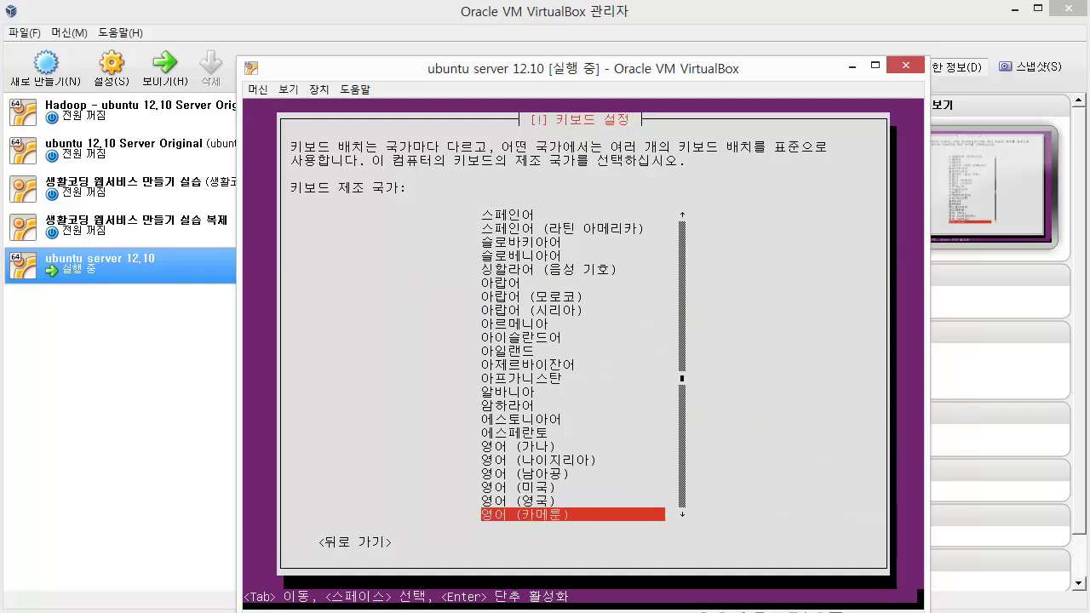
key(Up)
key(Up)
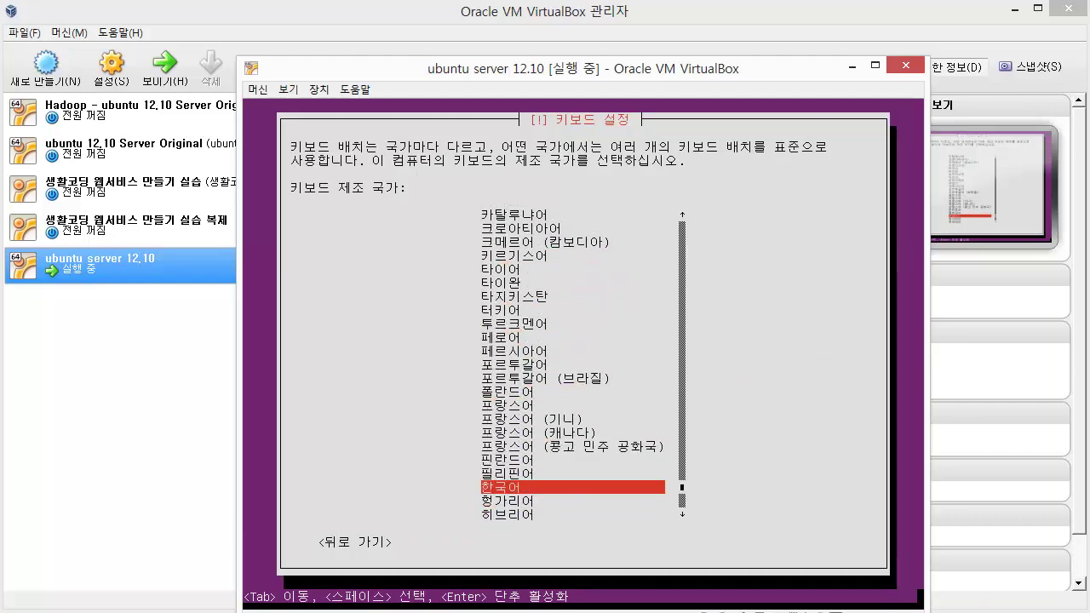
key(Return)
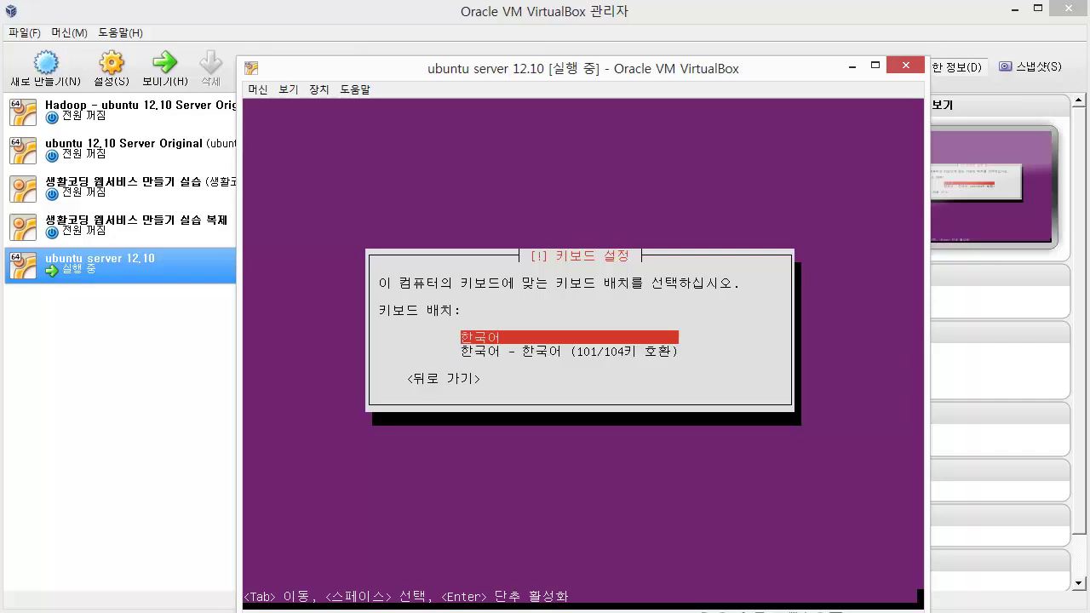
key(Return)
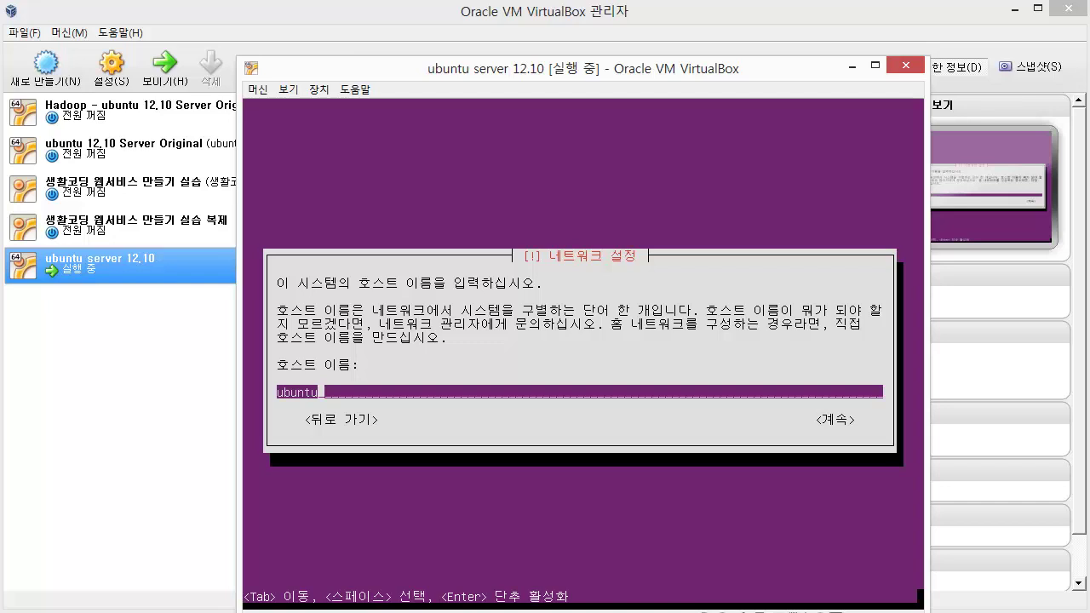
Step: Accept ubuntu as the host name, then enter the new user's full name and accept the suggested account username
key(Return)
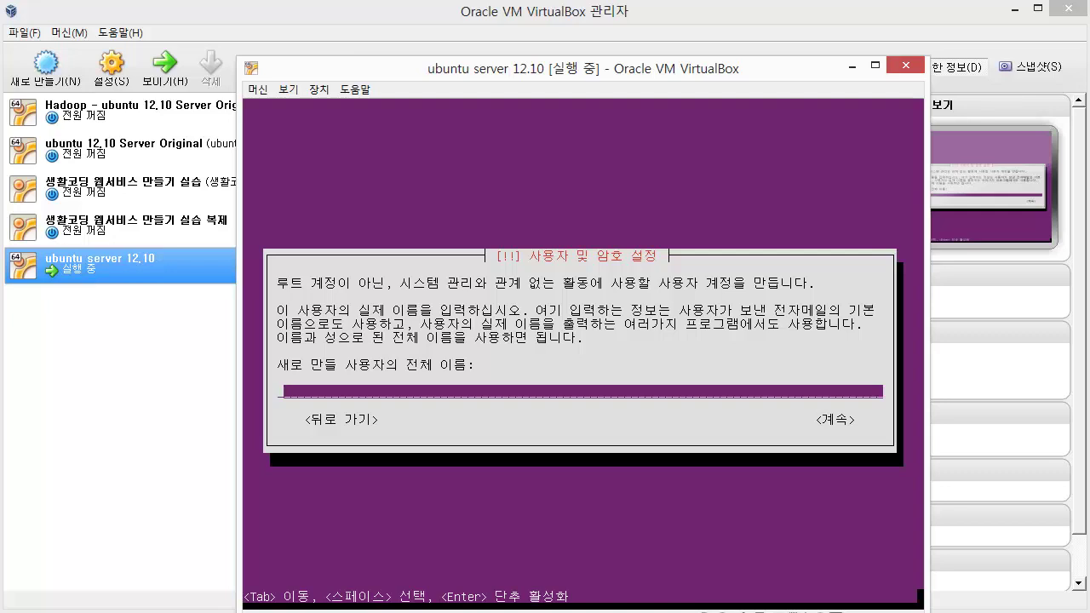
text(egoing)
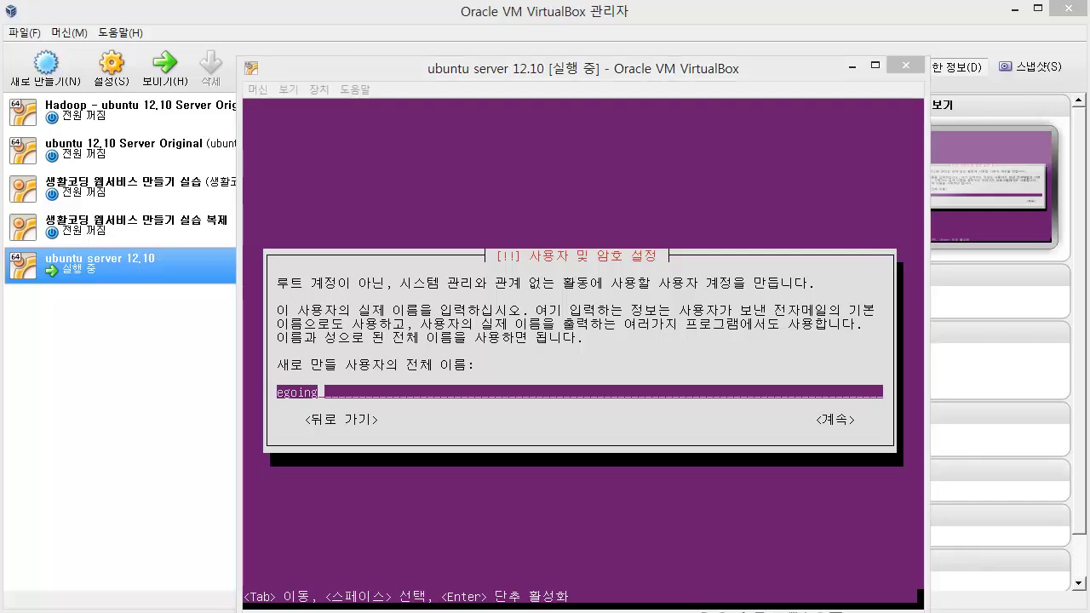
key(Return)
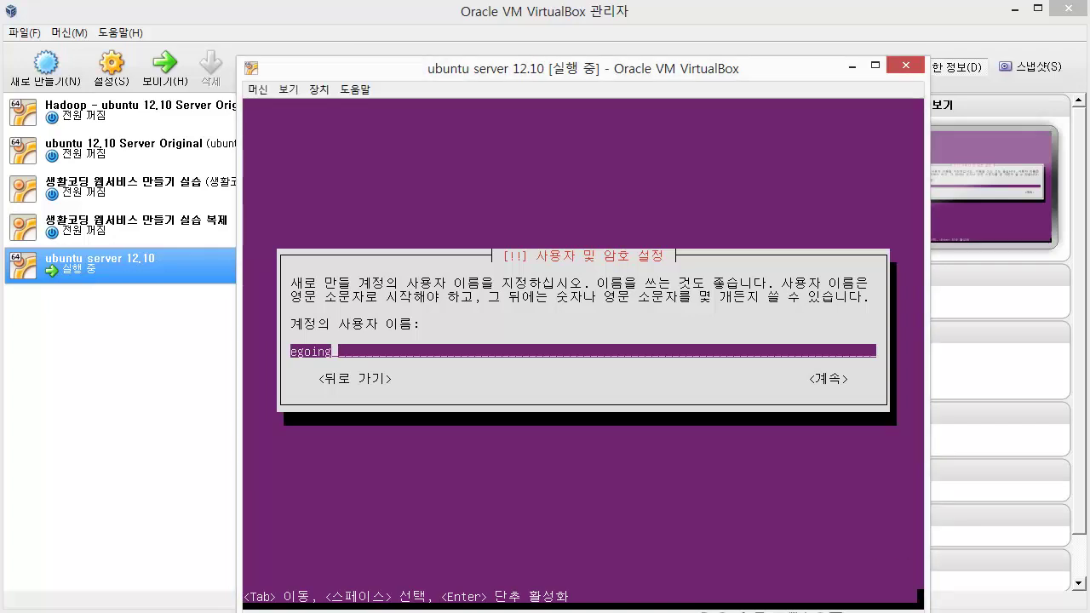
key(Return)
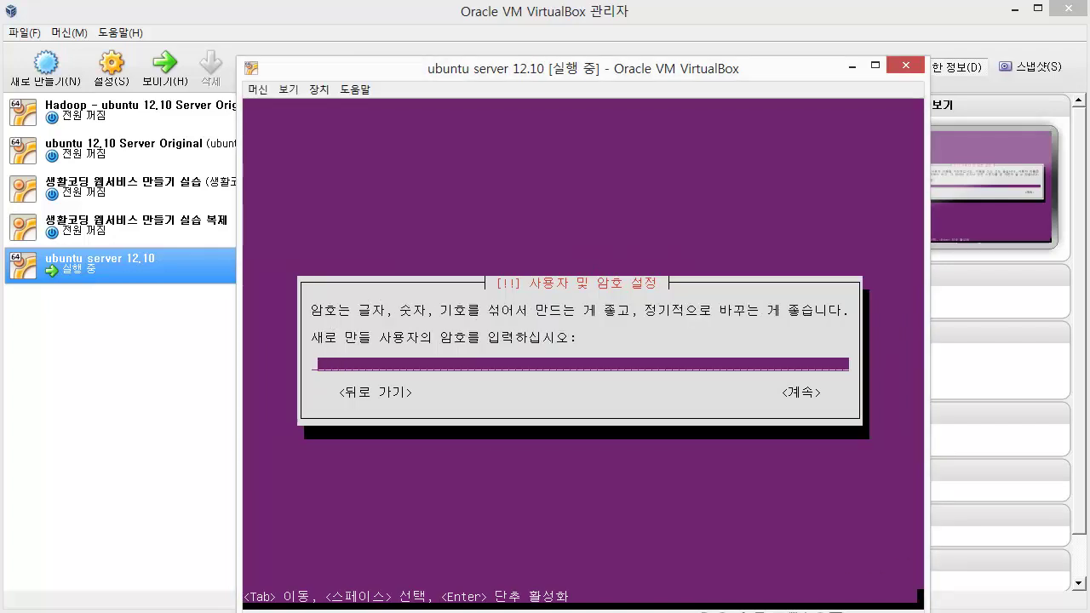